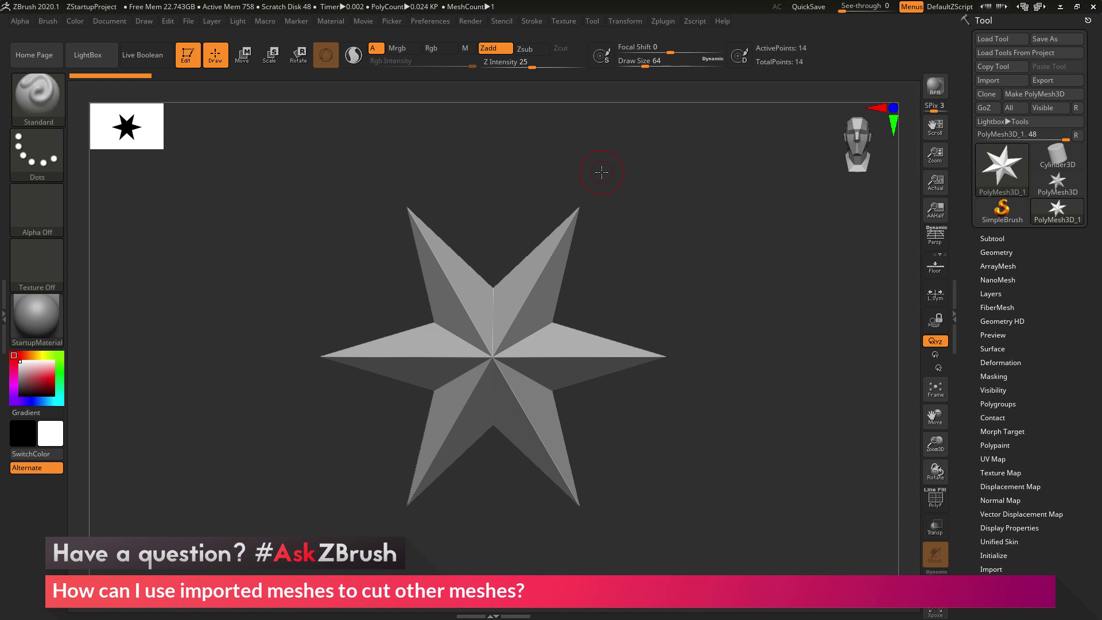
# Step: Import PuzzlePart1.stl with default STL options, replacing the star with the lizard-relief panel
pyautogui.moveTo(602, 172); pyautogui.dragTo(612, 190)
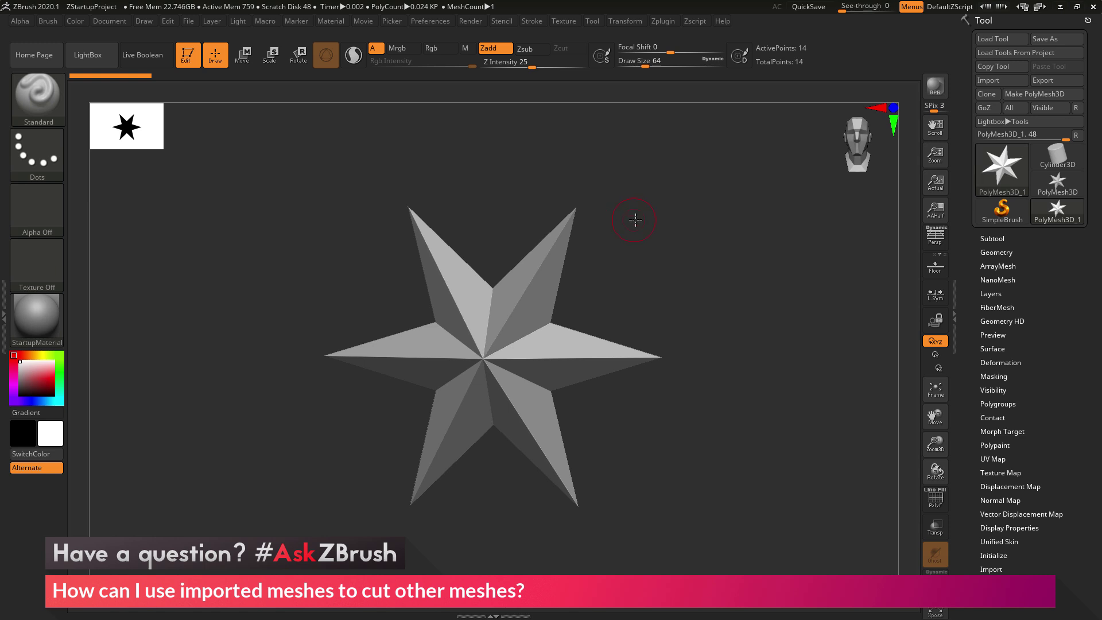
pyautogui.moveTo(636, 221); pyautogui.dragTo(639, 219)
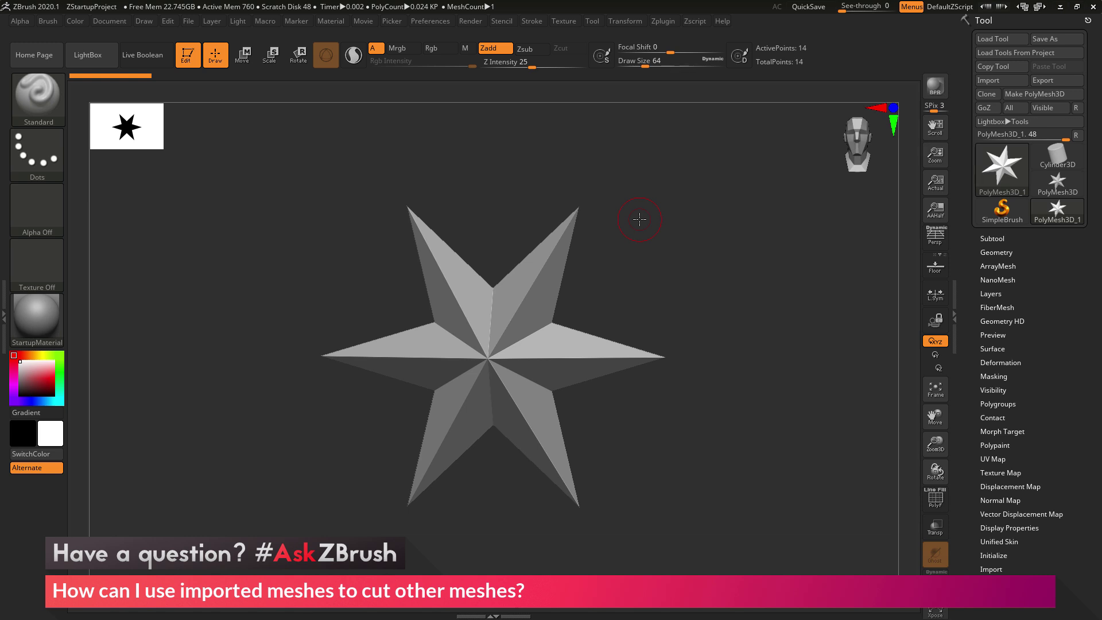
pyautogui.moveTo(645, 217); pyautogui.dragTo(632, 230)
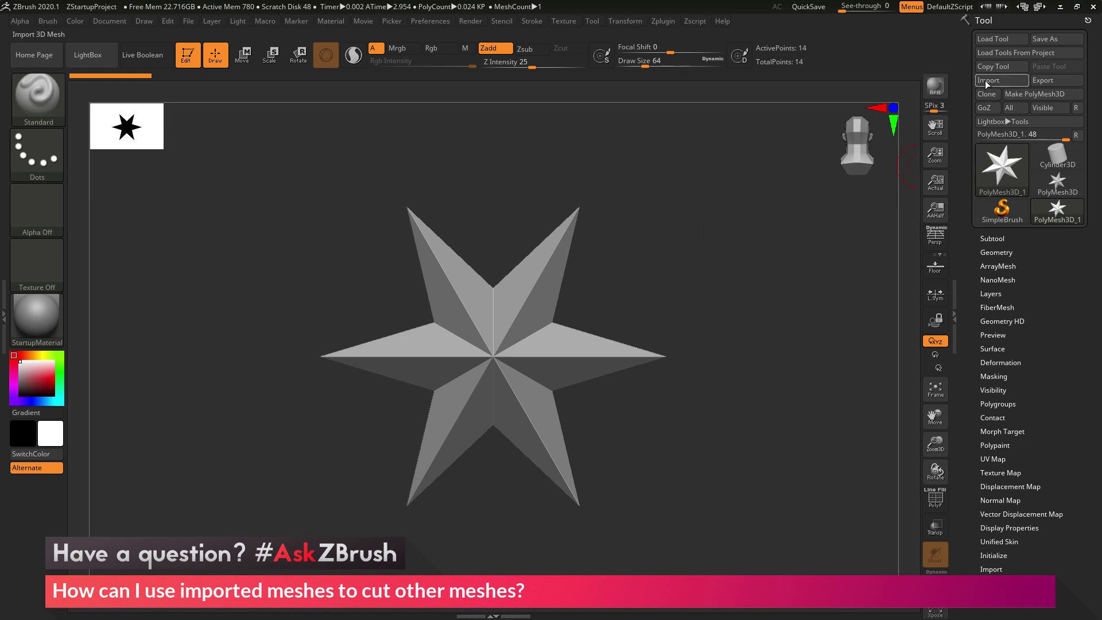
pyautogui.click(987, 84)
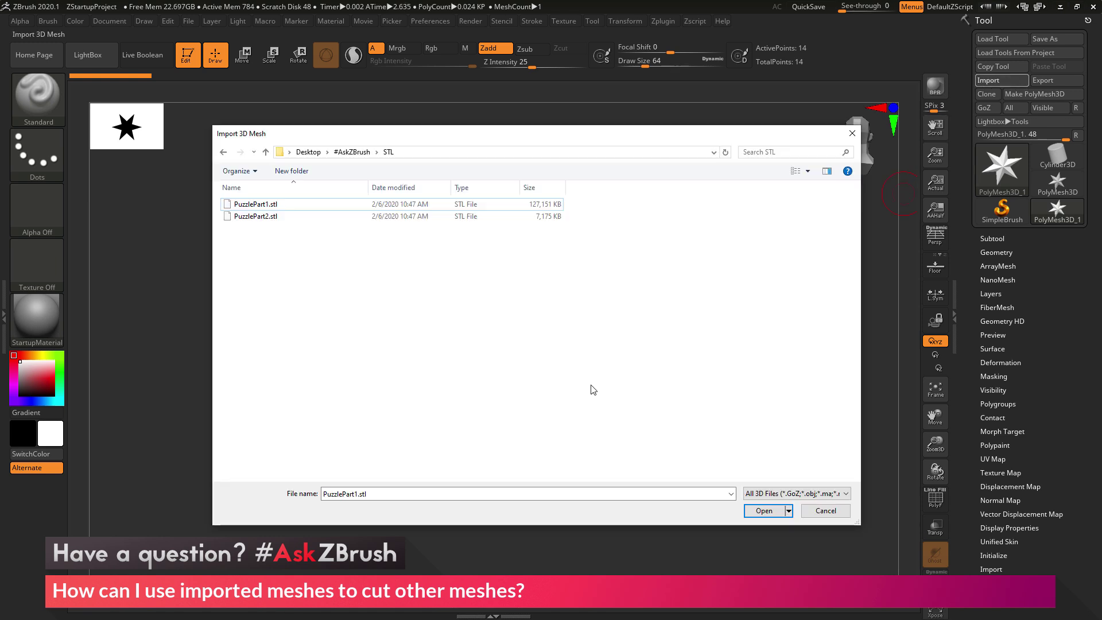
pyautogui.click(250, 207)
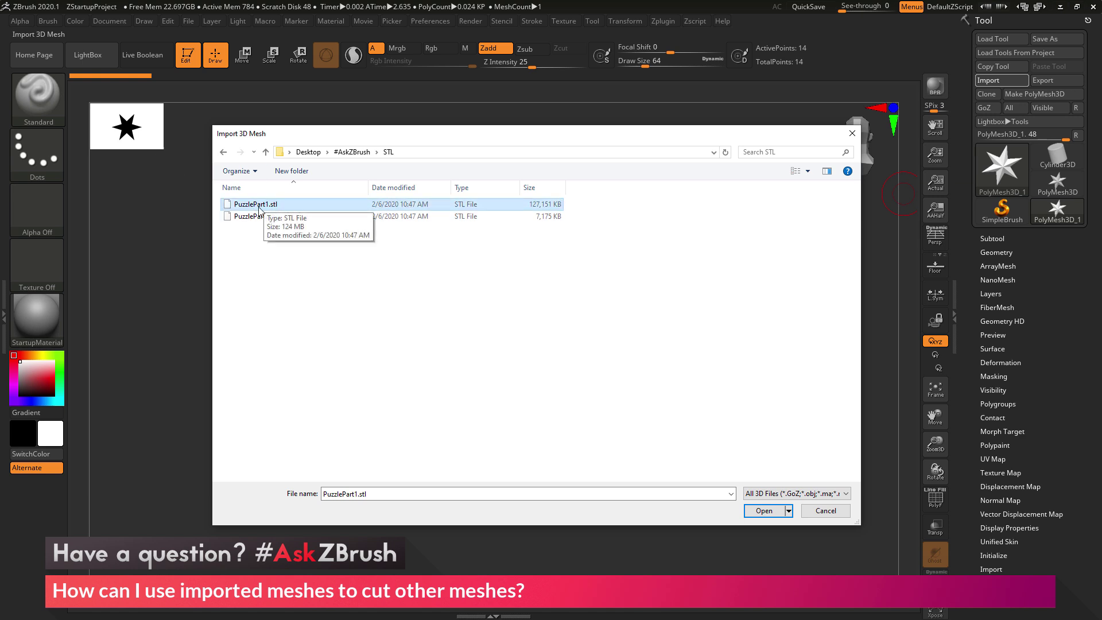
pyautogui.click(758, 512)
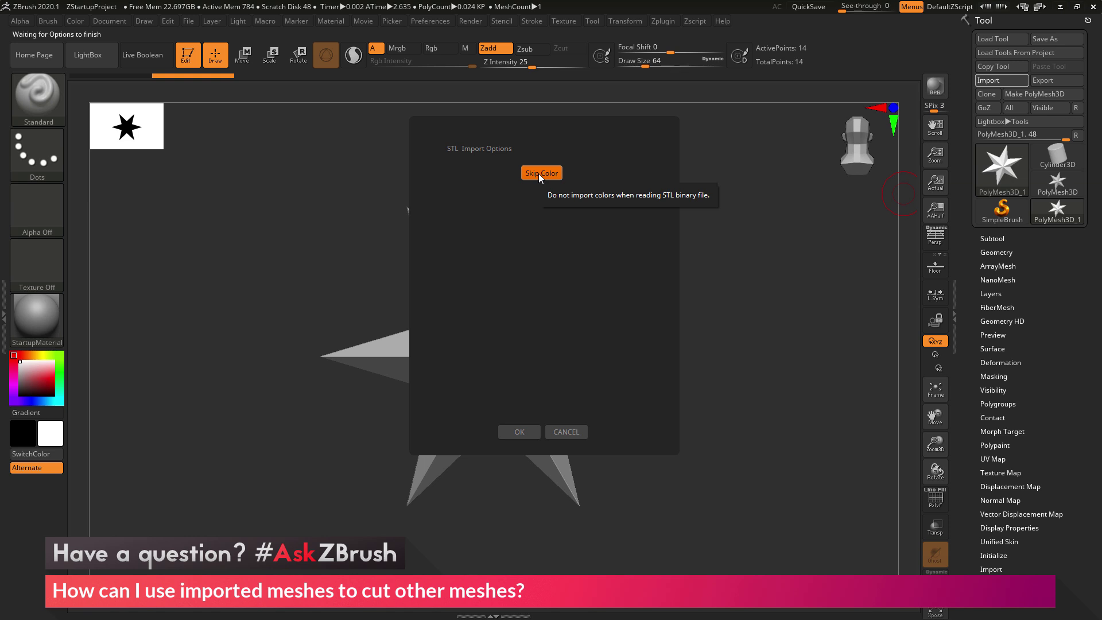
pyautogui.click(513, 434)
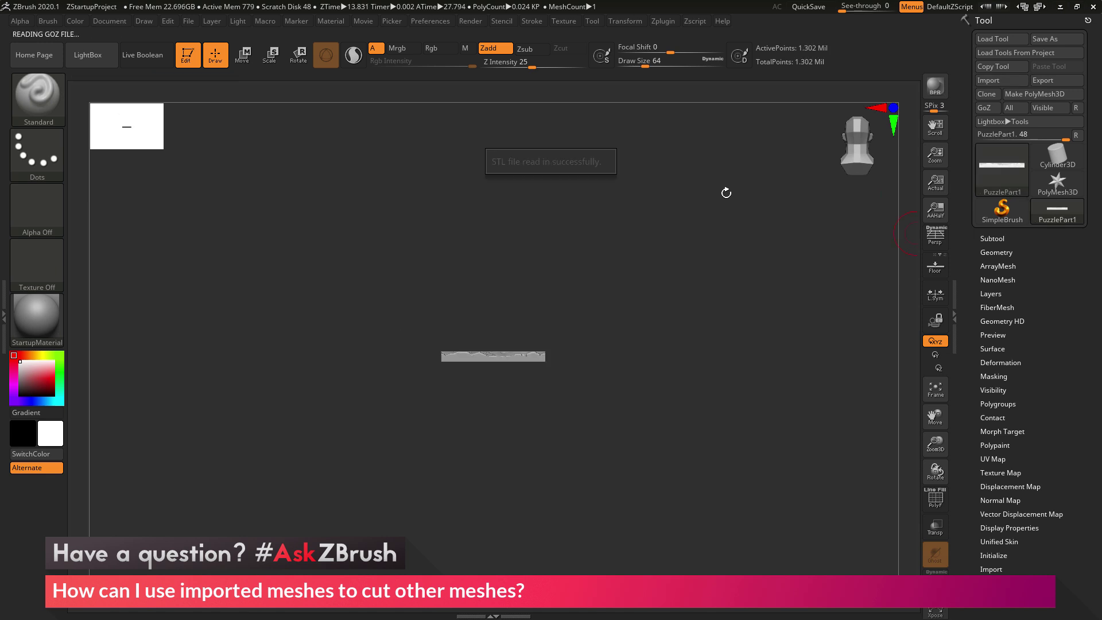
# Step: Rotate the PuzzlePart1 panel to top view and expand the Subtool list to show its single subtool
pyautogui.moveTo(760, 212); pyautogui.dragTo(751, 311)
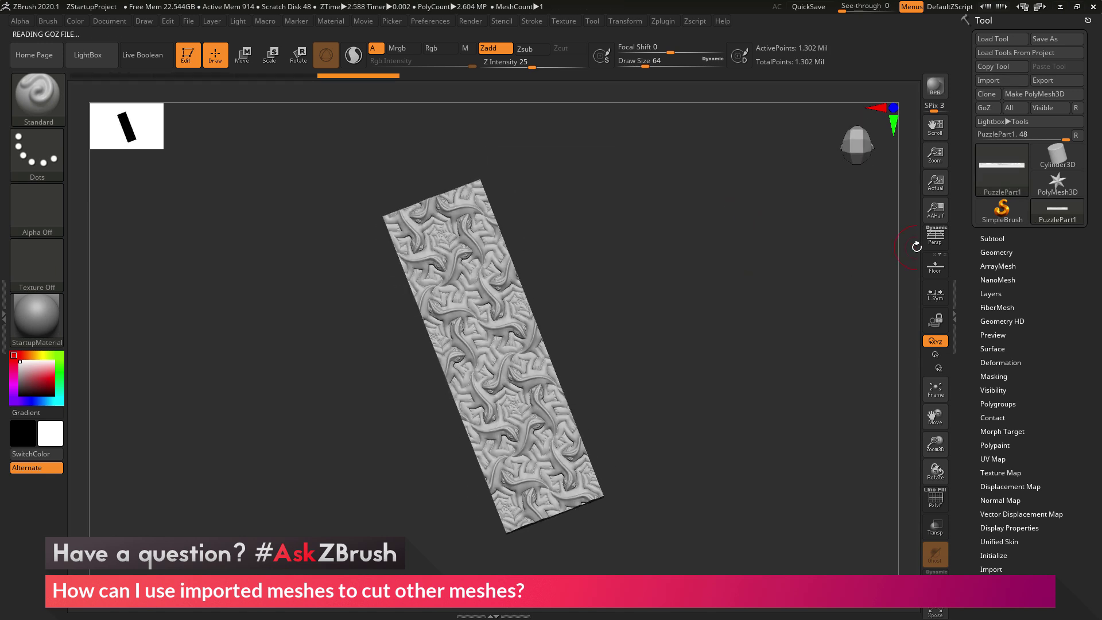
pyautogui.click(992, 238)
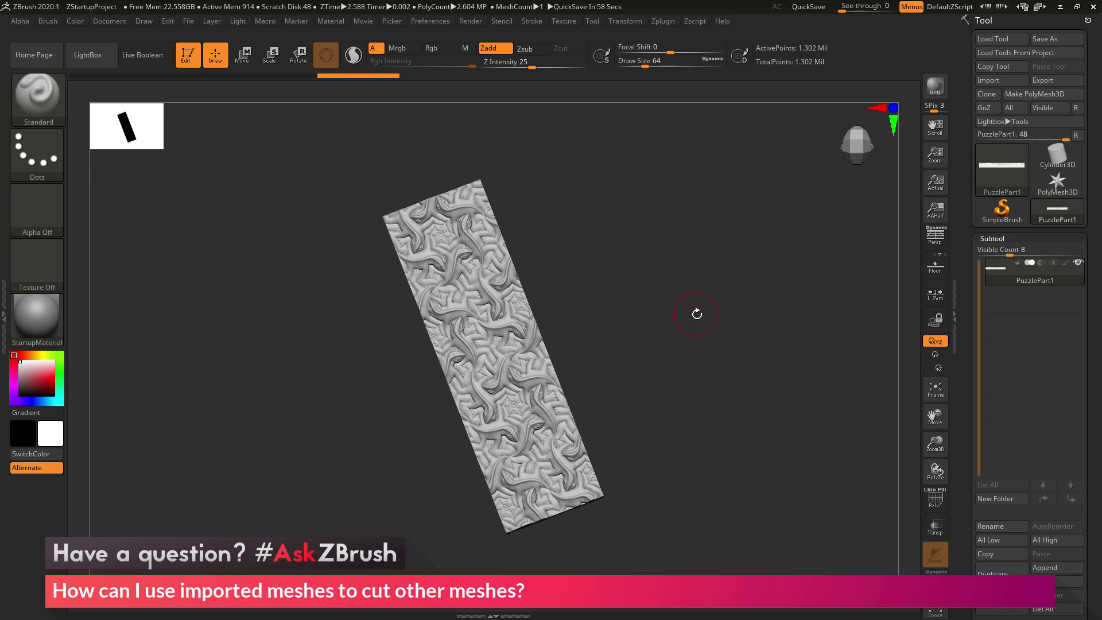
pyautogui.moveTo(697, 313); pyautogui.dragTo(716, 310)
pyautogui.moveTo(750, 433); pyautogui.dragTo(722, 323)
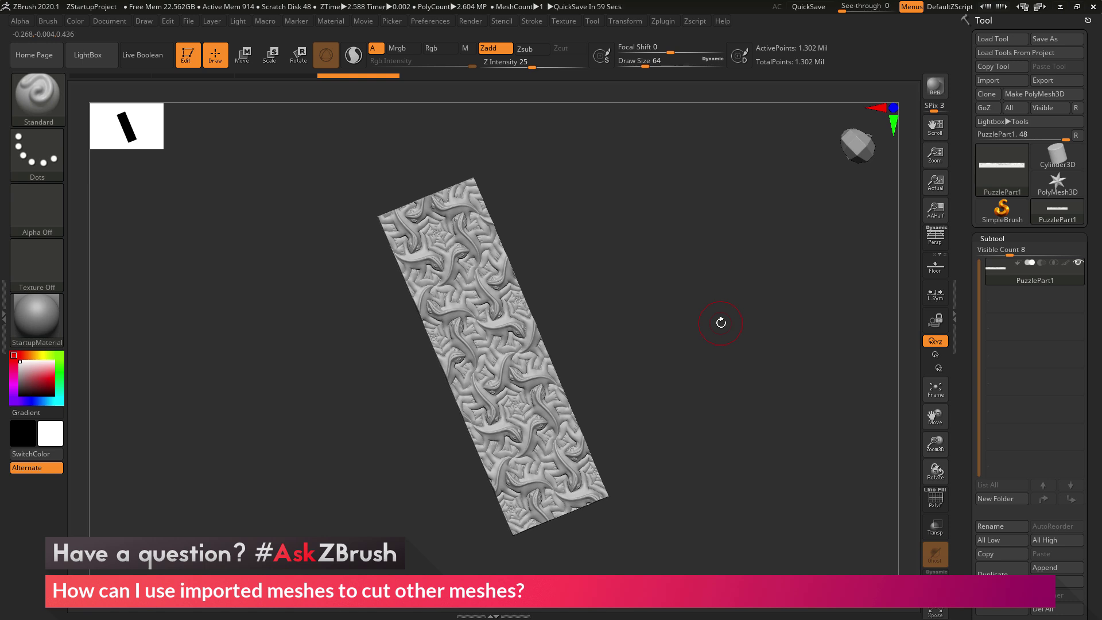
pyautogui.moveTo(722, 322); pyautogui.dragTo(683, 287)
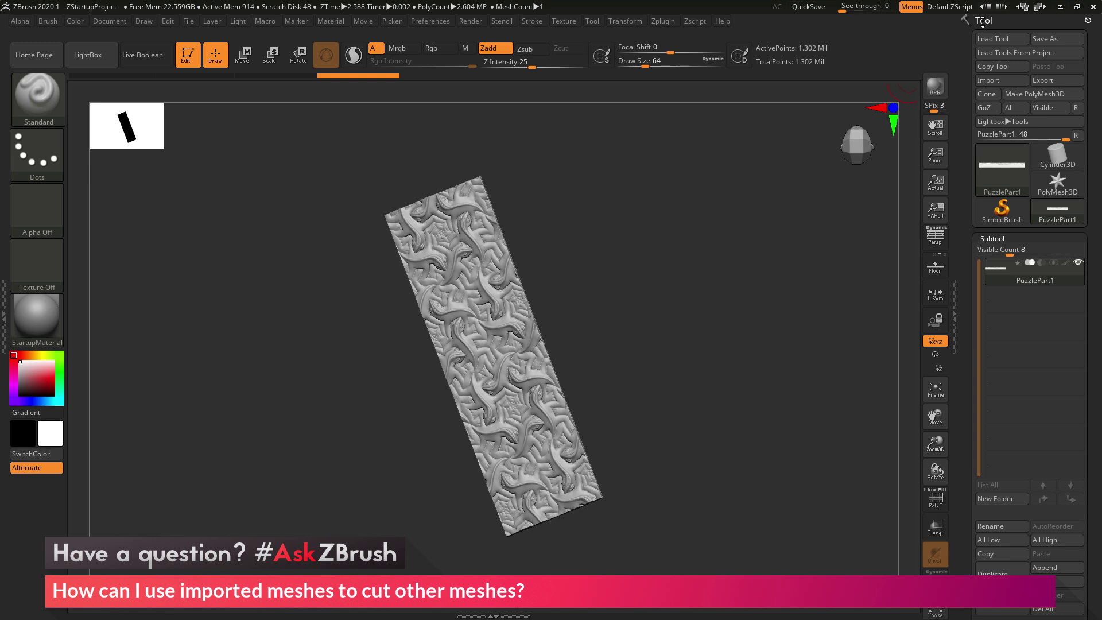
pyautogui.scroll(-5, 966, 207)
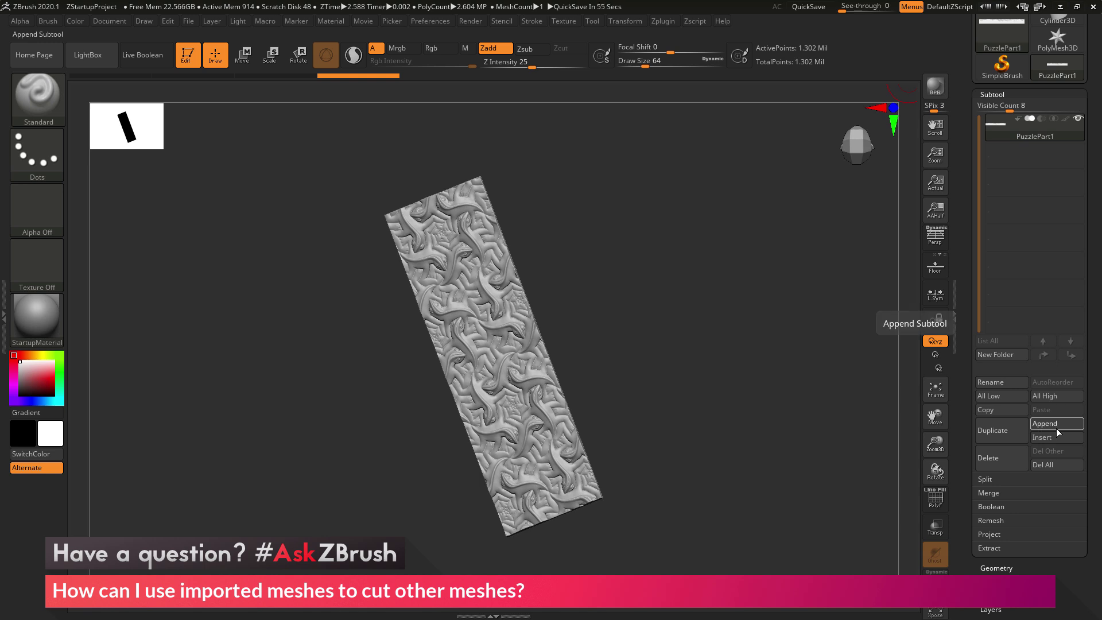
# Step: Append the PolyMesh3D star as a subtool and make PolyMesh3D1 the active subtool
pyautogui.click(1057, 429)
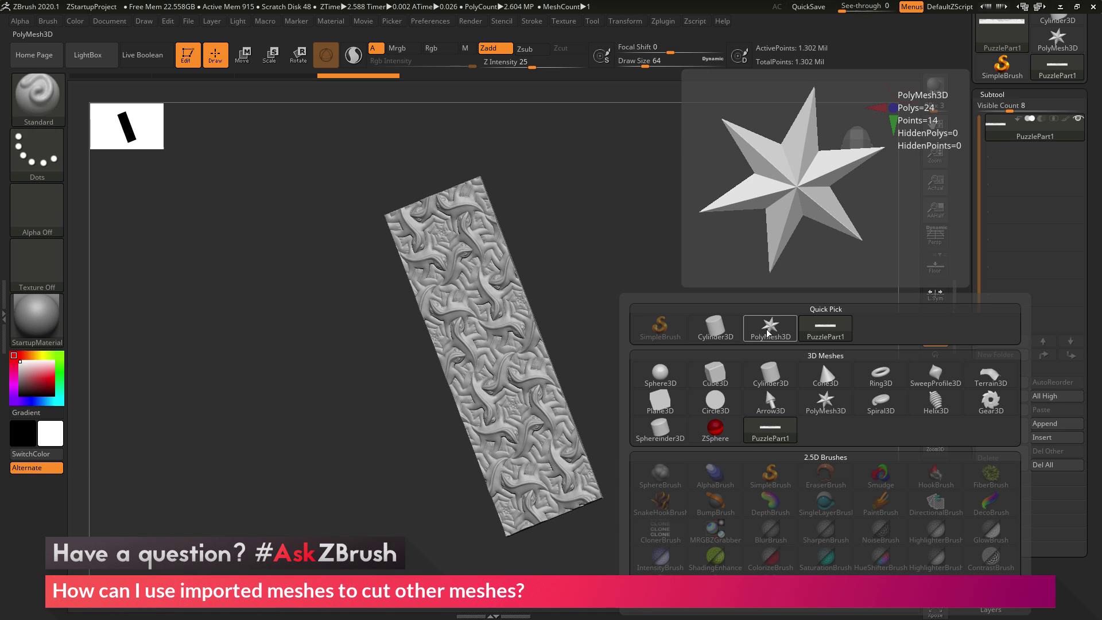
pyautogui.click(771, 331)
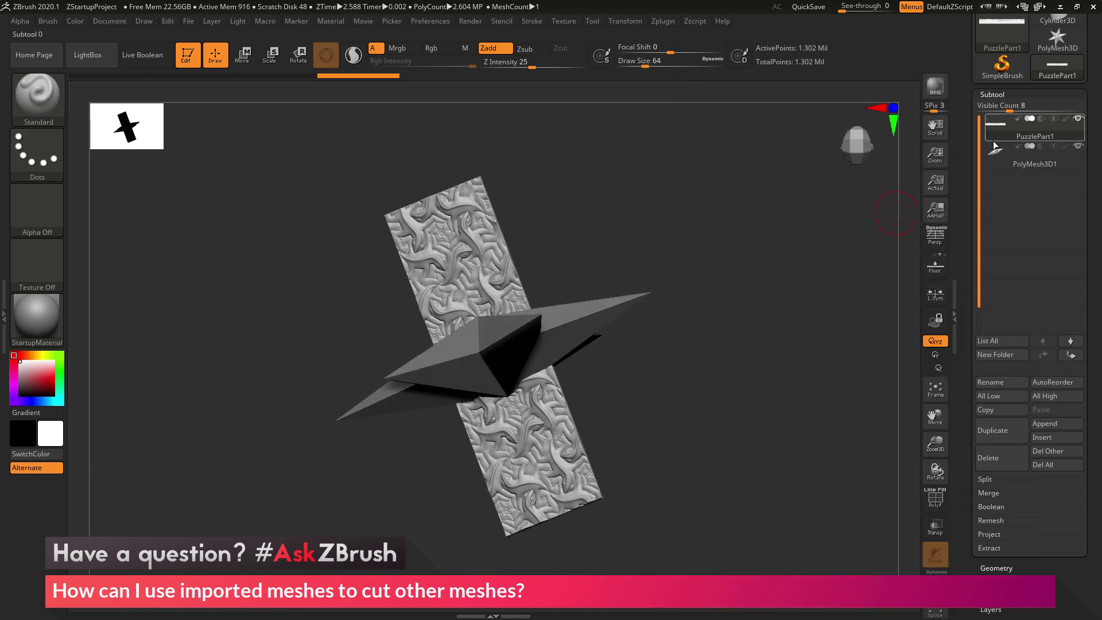
pyautogui.moveTo(1015, 155)
pyautogui.click(1024, 136)
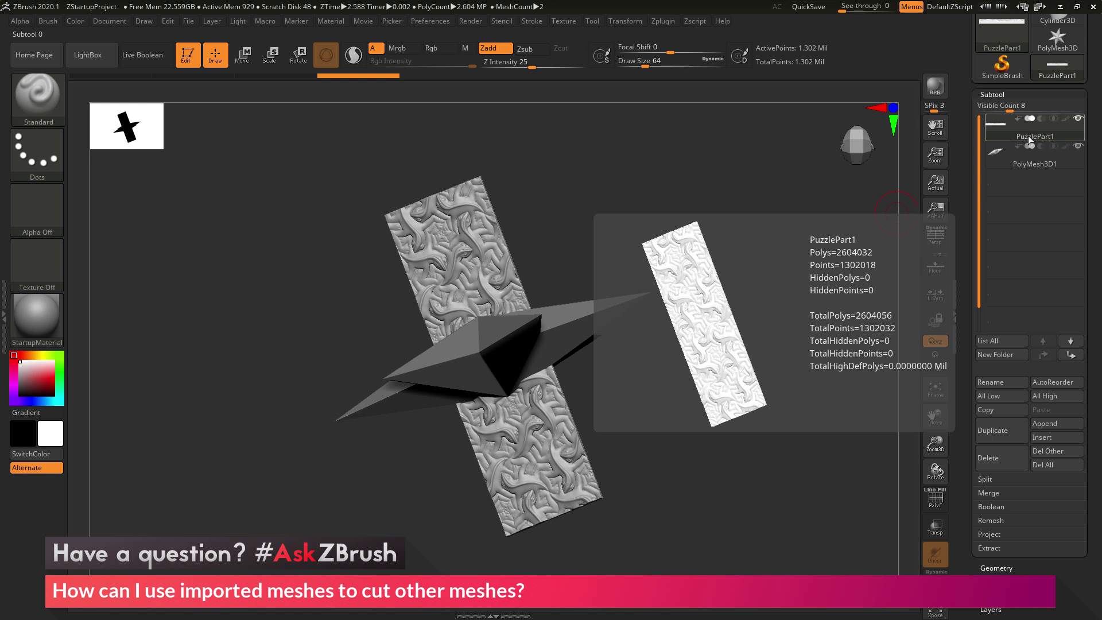
pyautogui.click(1023, 164)
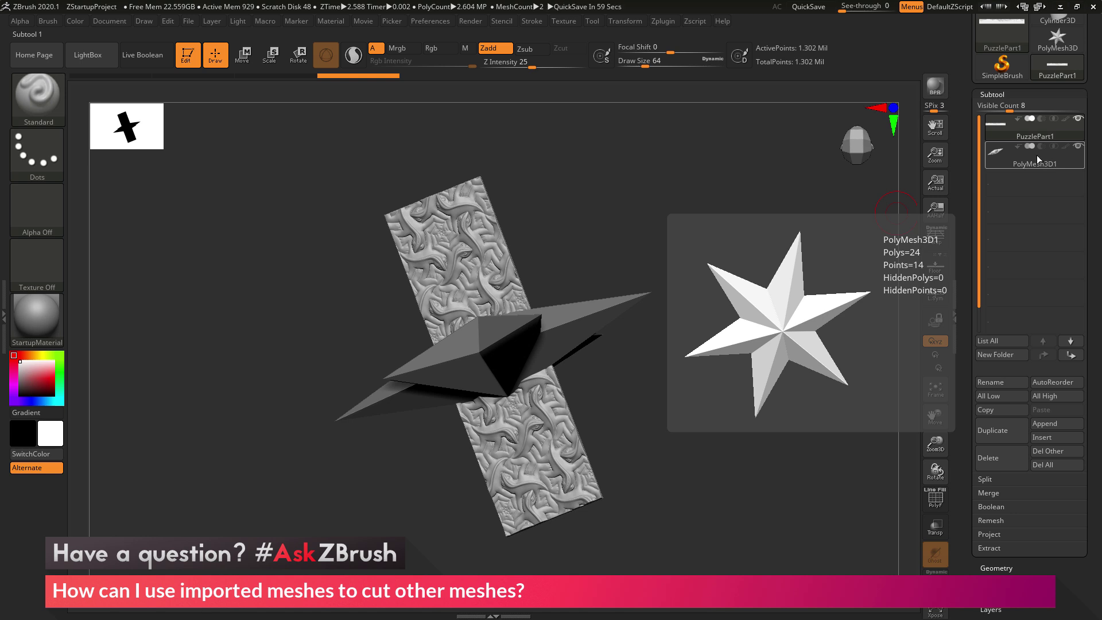
pyautogui.click(1030, 165)
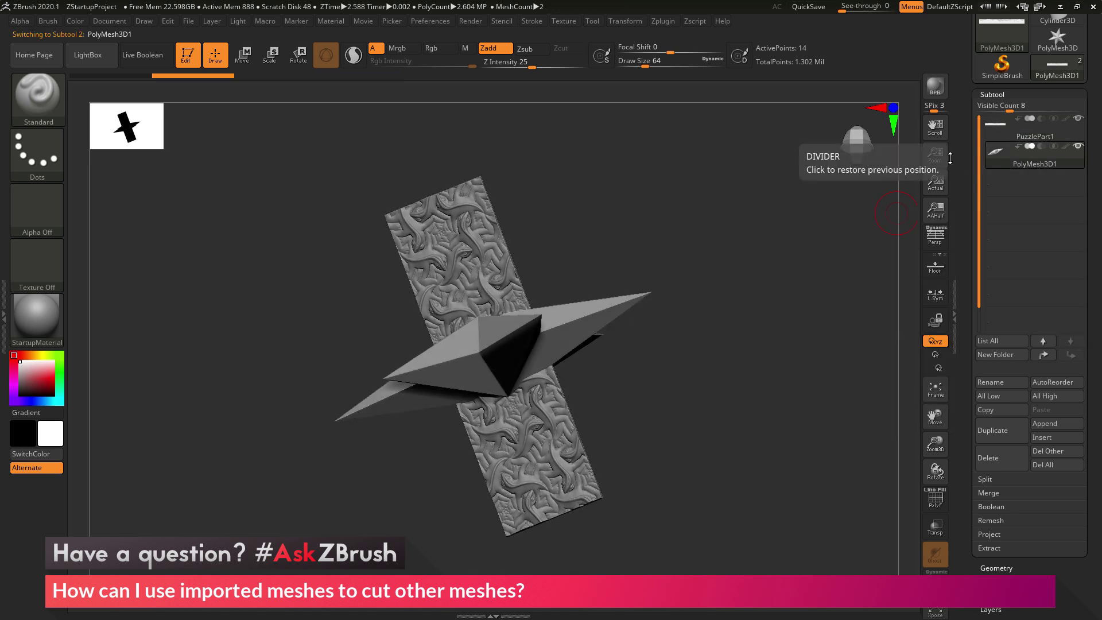
pyautogui.moveTo(967, 135); pyautogui.dragTo(967, 247)
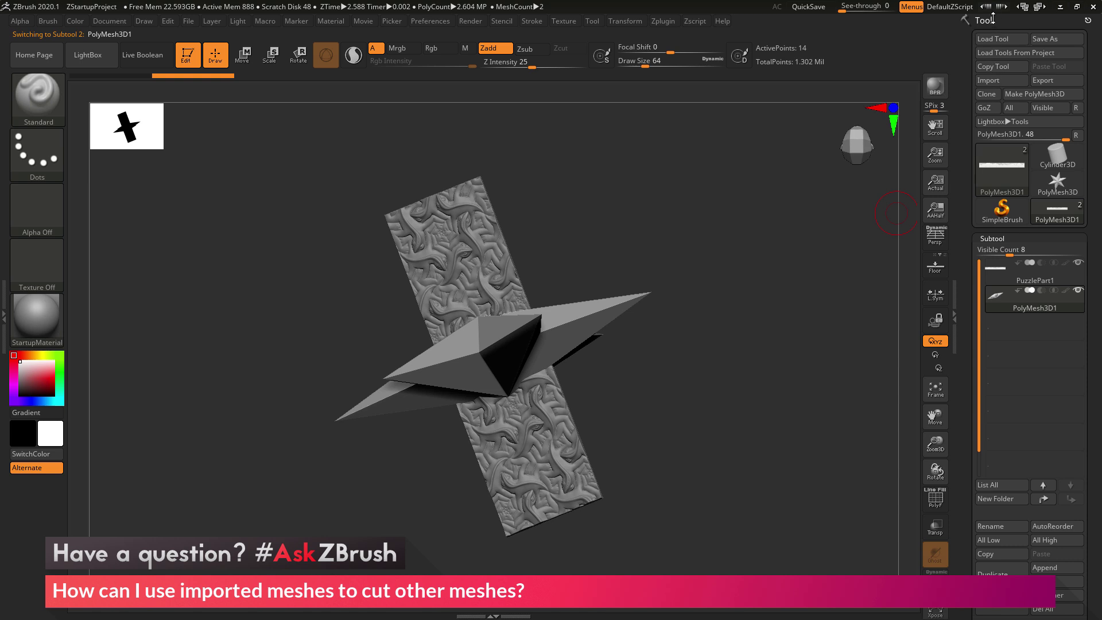
# Step: Import PuzzlePart2.stl into the PolyMesh3D1 subtool, swapping the star for the jigsaw grid
pyautogui.click(986, 81)
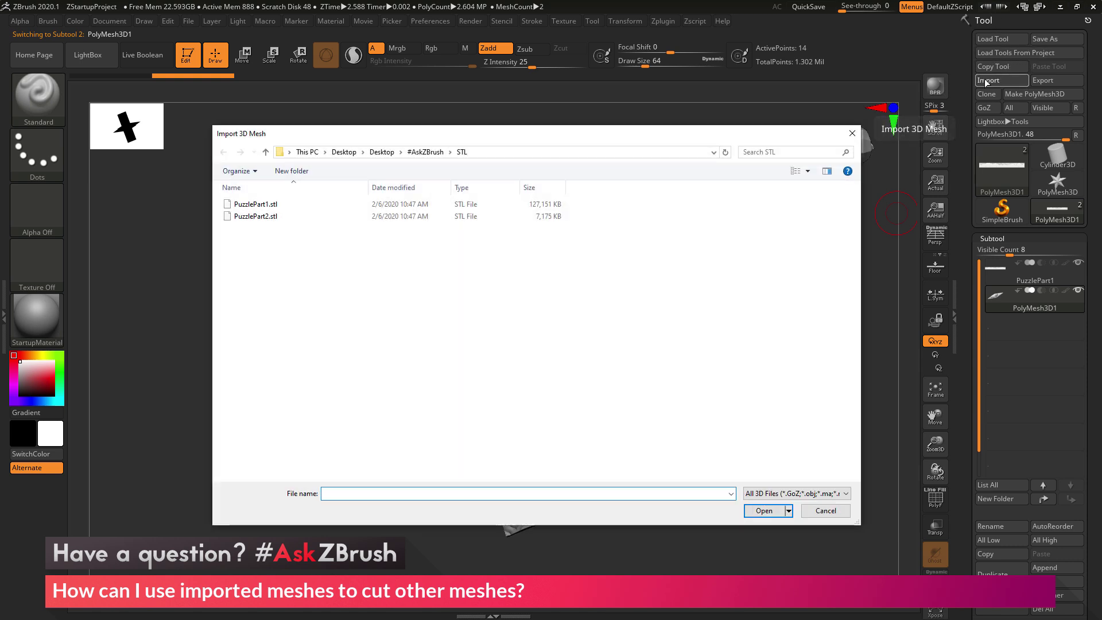
pyautogui.click(282, 223)
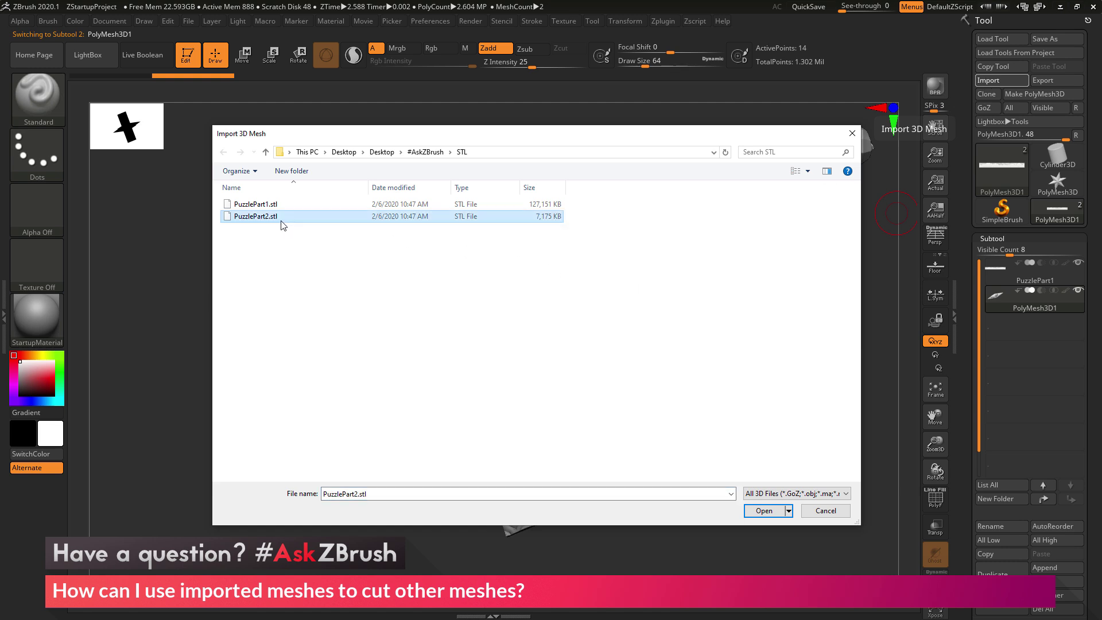
pyautogui.click(765, 511)
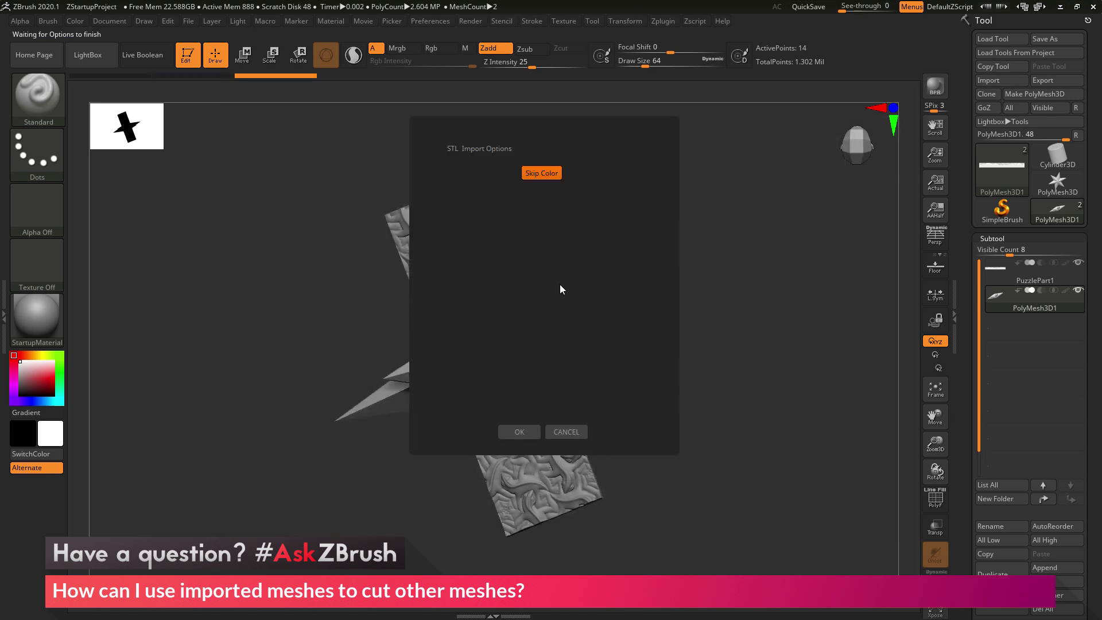
pyautogui.click(519, 432)
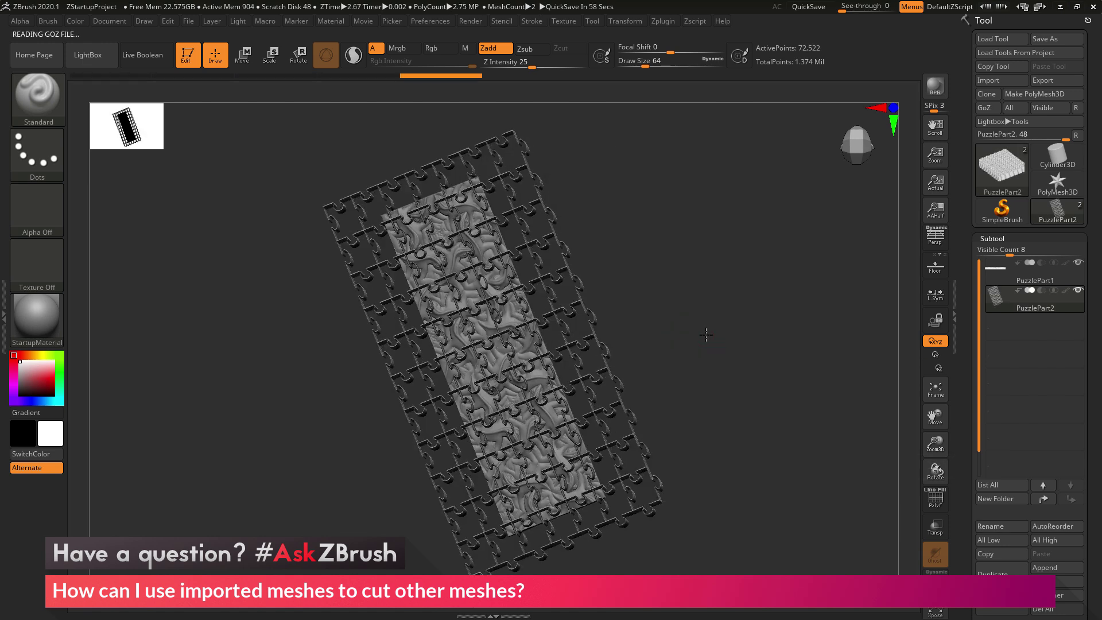
pyautogui.moveTo(1024, 294)
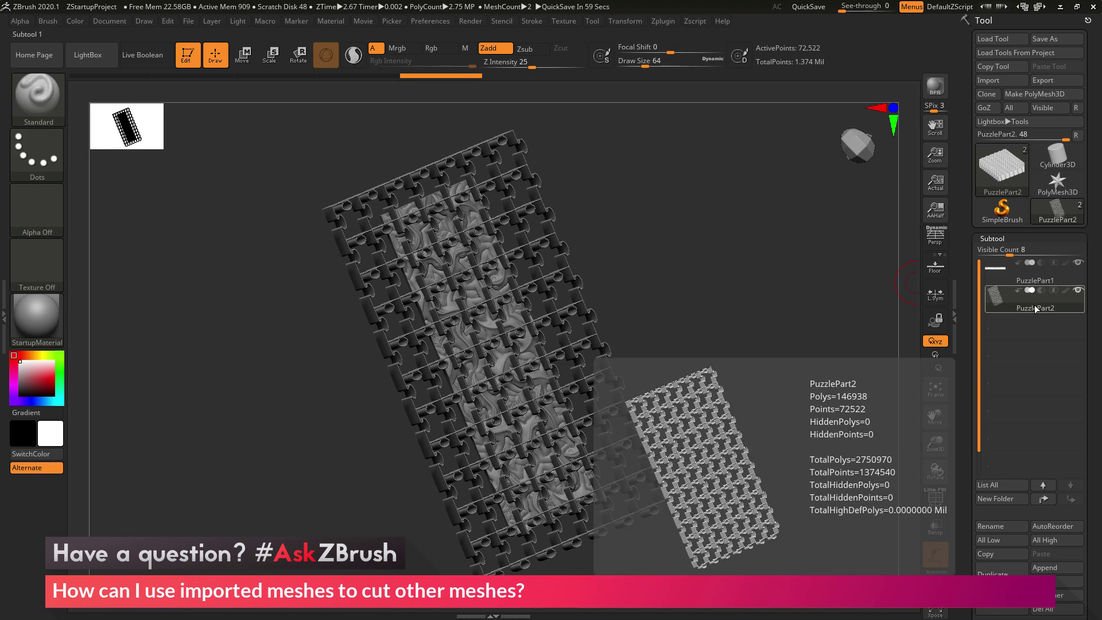
# Step: Switch on Live Boolean and orbit to inspect the grid lying across the lizard panel
pyautogui.moveTo(746, 239)
pyautogui.mouseDown()
pyautogui.moveTo(709, 246)
pyautogui.moveTo(795, 229)
pyautogui.moveTo(737, 244)
pyautogui.mouseUp()
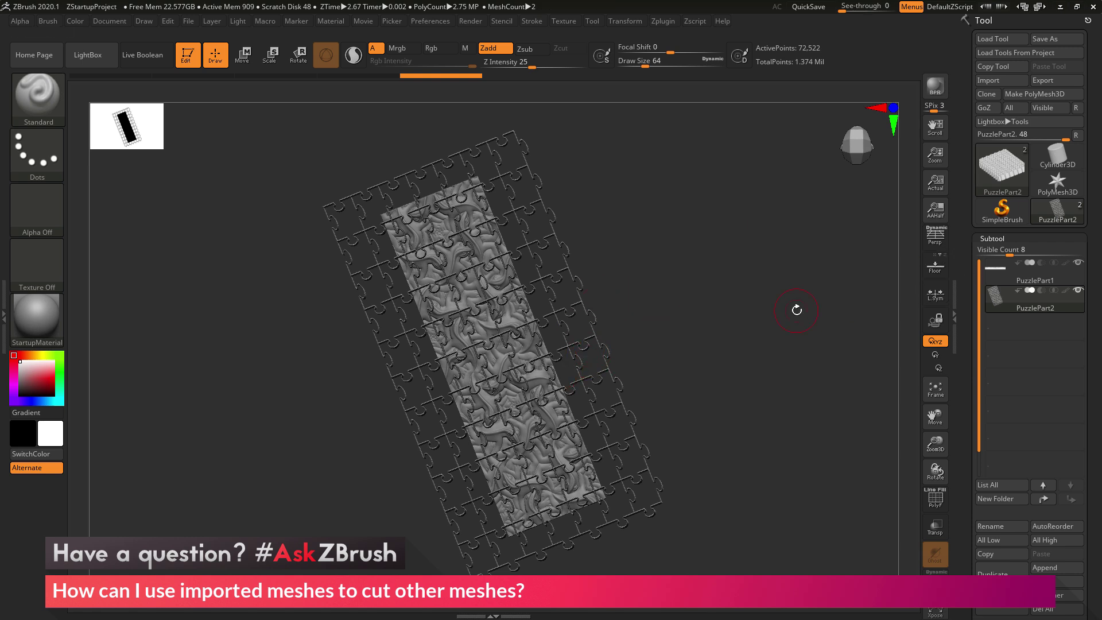
pyautogui.click(138, 62)
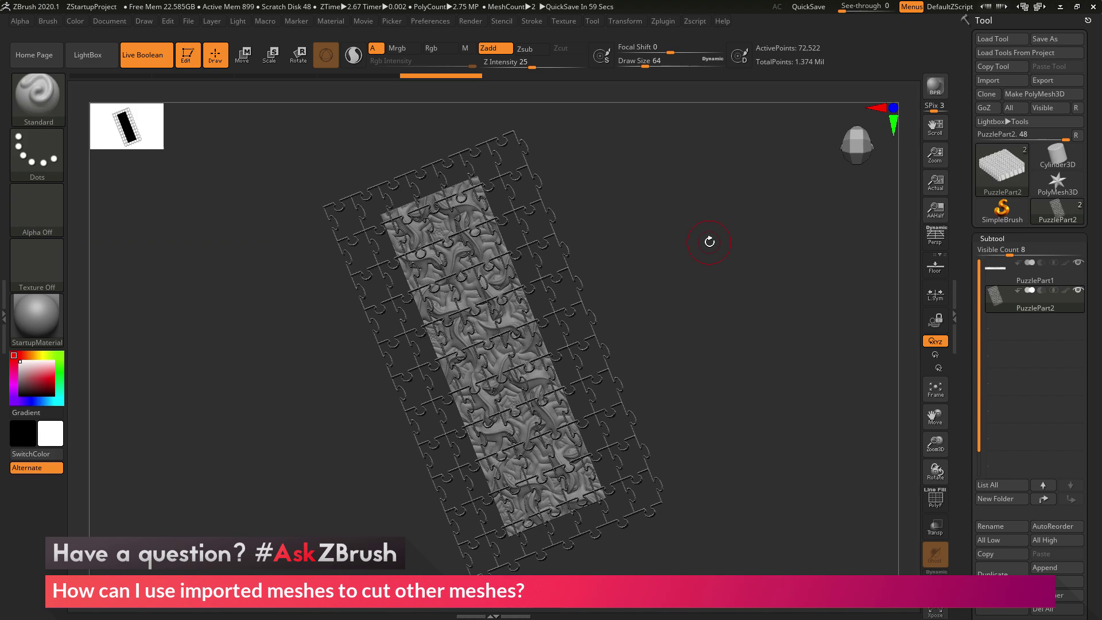
pyautogui.moveTo(710, 241); pyautogui.dragTo(737, 307)
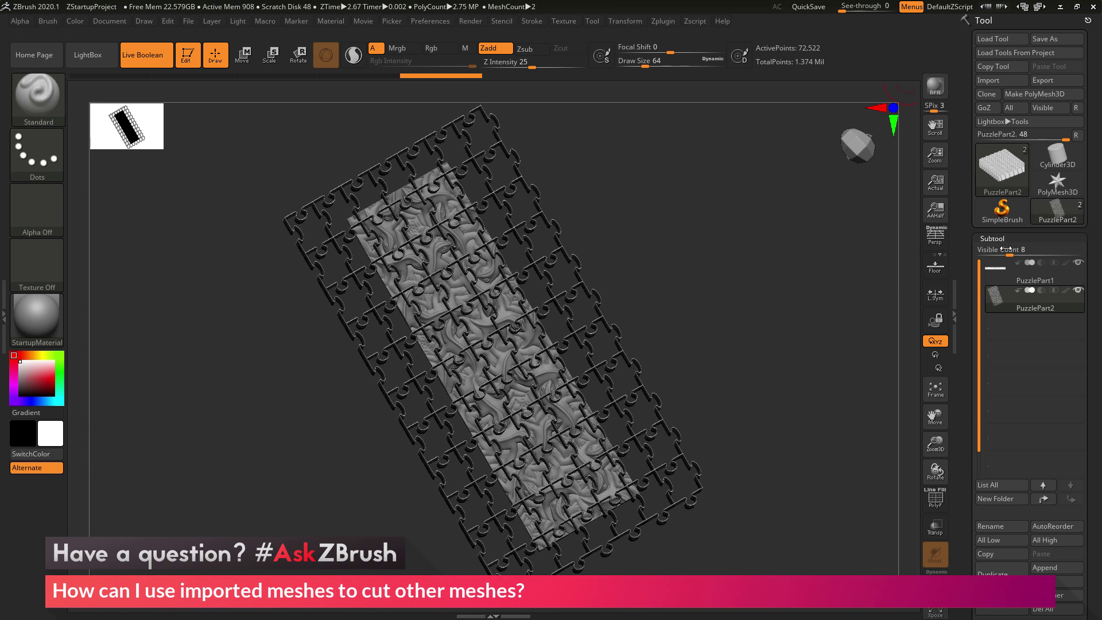
pyautogui.moveTo(1039, 307)
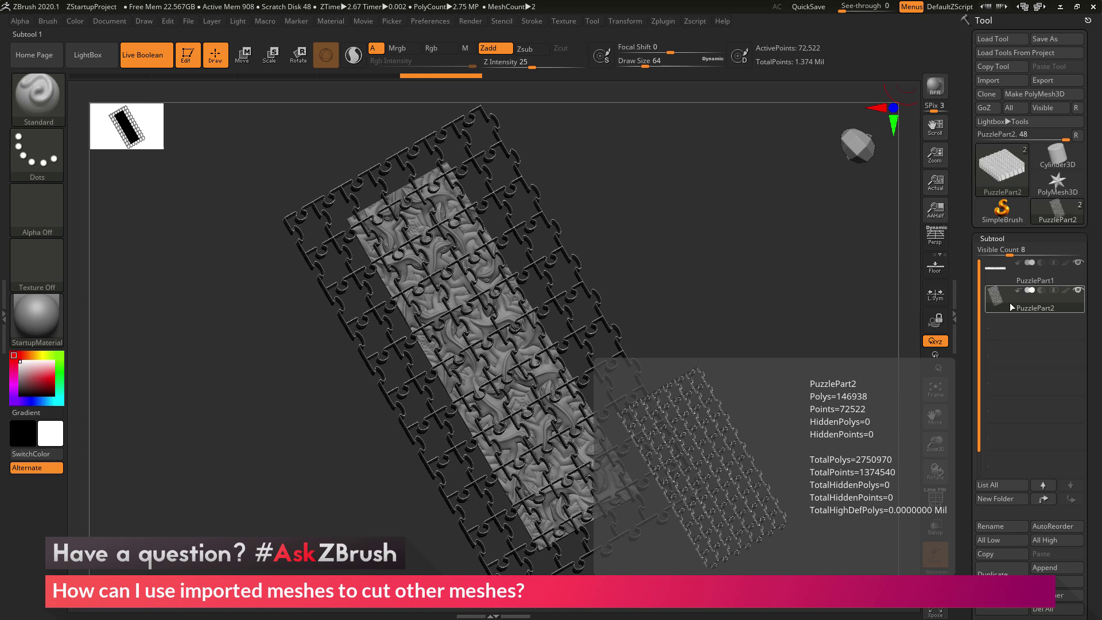
# Step: Set PuzzlePart2 to Subtraction so jigsaw seams cut into the lizard panel, then orbit to check
pyautogui.click(1041, 290)
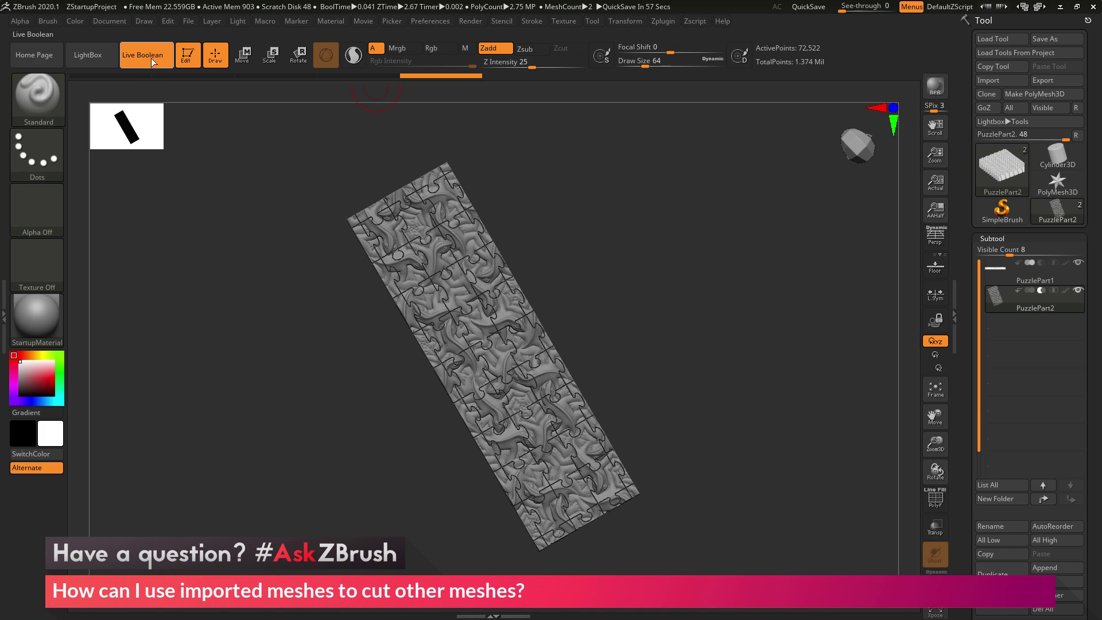
pyautogui.moveTo(711, 278)
pyautogui.mouseDown()
pyautogui.moveTo(687, 288)
pyautogui.moveTo(706, 333)
pyautogui.moveTo(719, 302)
pyautogui.moveTo(750, 389)
pyautogui.moveTo(787, 379)
pyautogui.moveTo(777, 404)
pyautogui.moveTo(792, 411)
pyautogui.moveTo(777, 357)
pyautogui.moveTo(787, 388)
pyautogui.moveTo(770, 372)
pyautogui.moveTo(718, 382)
pyautogui.moveTo(733, 327)
pyautogui.moveTo(746, 372)
pyautogui.moveTo(838, 254)
pyautogui.mouseUp()
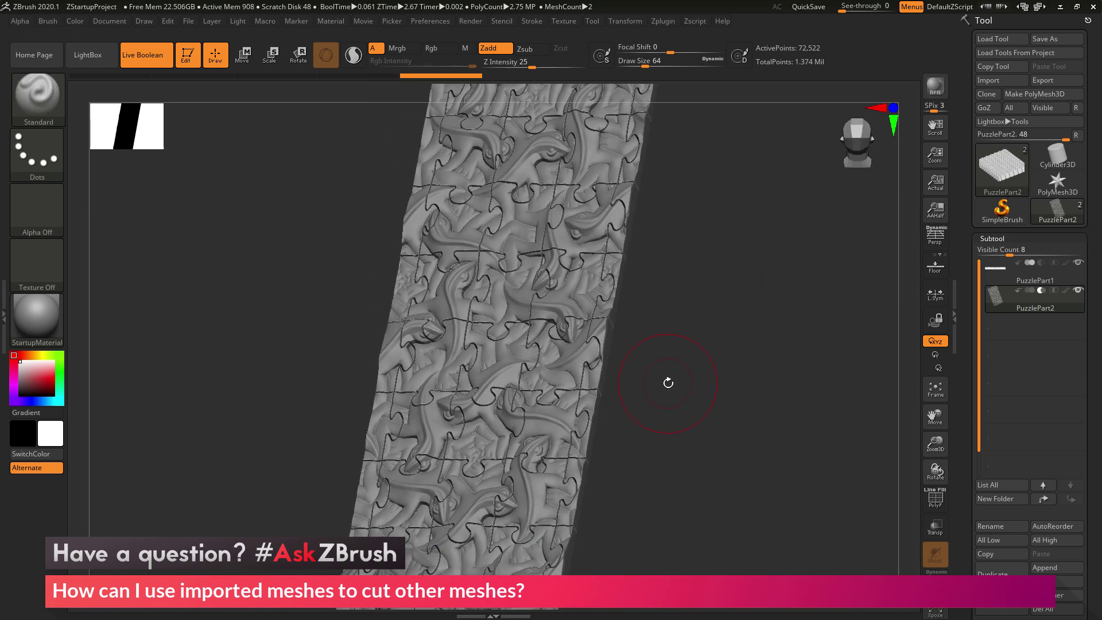
pyautogui.moveTo(1007, 298)
pyautogui.moveTo(711, 288); pyautogui.dragTo(662, 259)
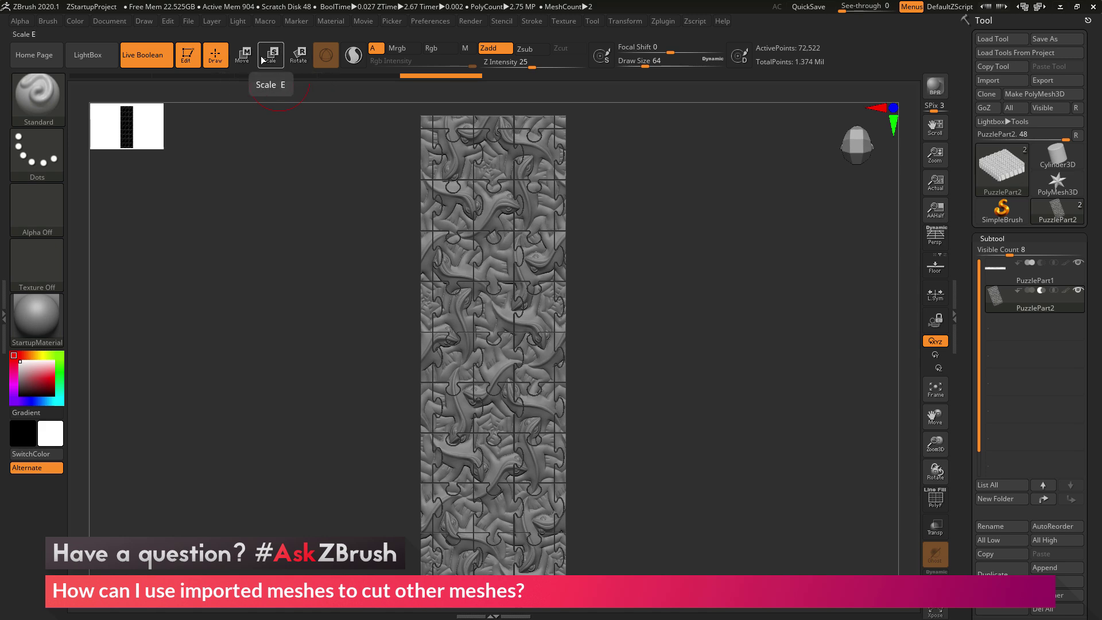
# Step: Move, rotate and scale the PuzzlePart2 cutter diagonally over the panel, then turn Live Boolean off
pyautogui.press('w')
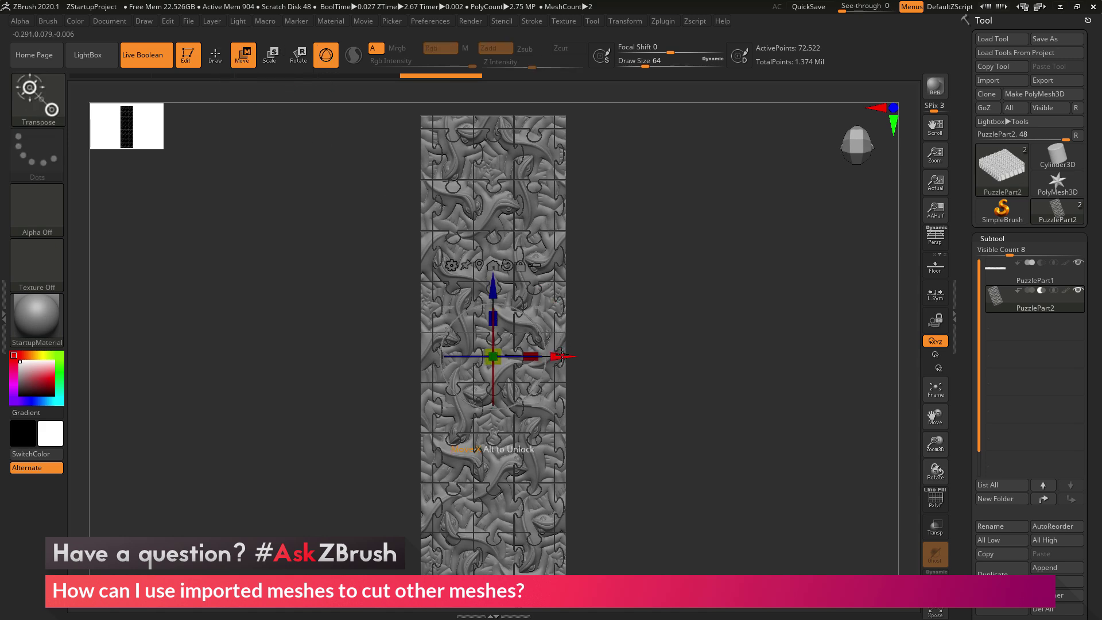
pyautogui.moveTo(572, 356); pyautogui.dragTo(562, 310)
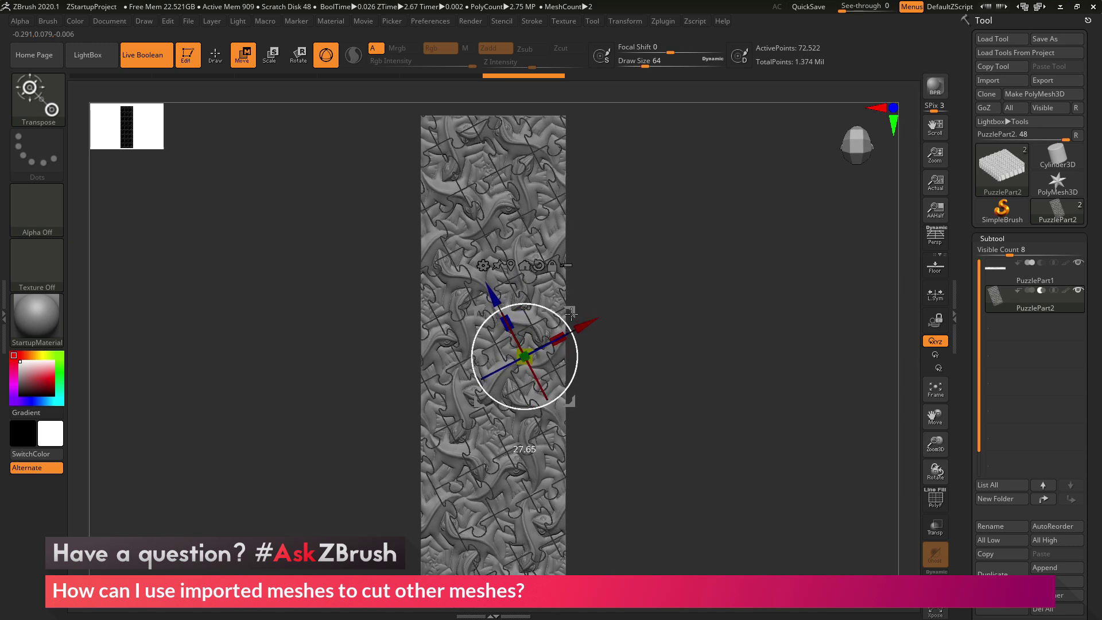
pyautogui.moveTo(525, 355); pyautogui.dragTo(530, 347)
pyautogui.moveTo(597, 319); pyautogui.dragTo(575, 332)
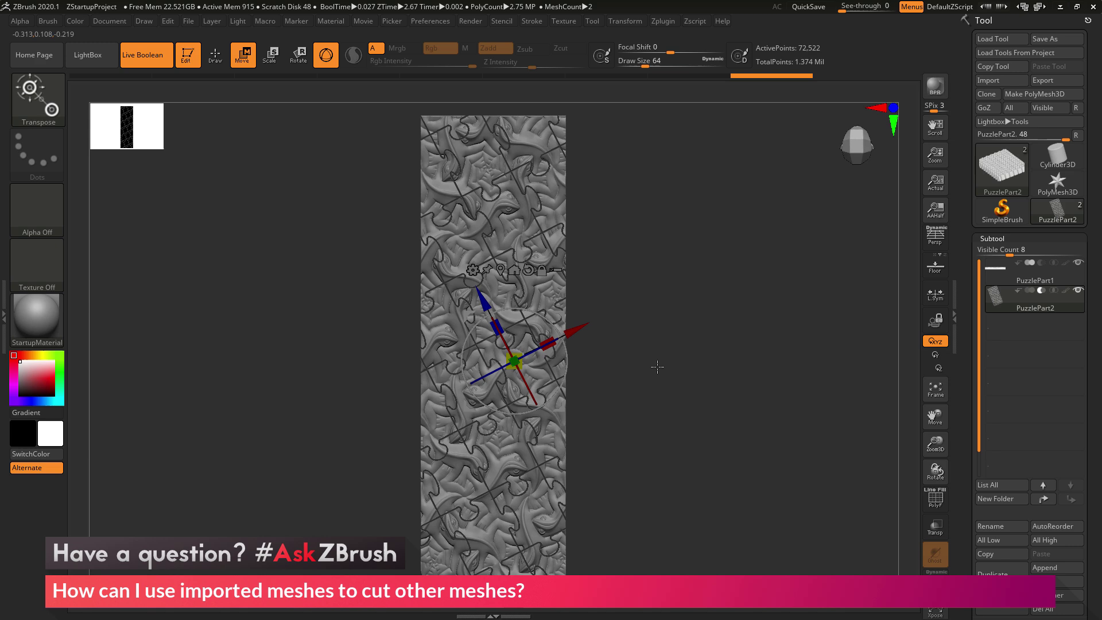
pyautogui.keyDown('alt'); pyautogui.moveTo(657, 366); pyautogui.dragTo(653, 305); pyautogui.keyUp('alt')
pyautogui.moveTo(723, 338)
pyautogui.mouseDown()
pyautogui.moveTo(739, 303)
pyautogui.moveTo(743, 313)
pyautogui.moveTo(715, 330)
pyautogui.moveTo(684, 333)
pyautogui.moveTo(739, 320)
pyautogui.mouseUp()
pyautogui.press('q')
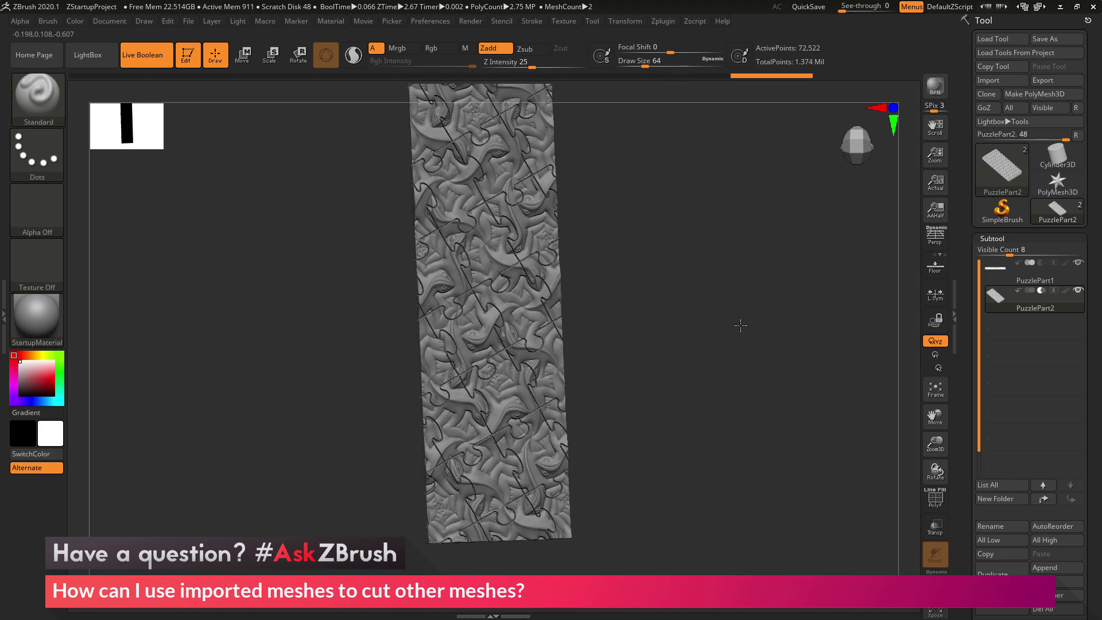
pyautogui.click(160, 65)
pyautogui.moveTo(795, 296); pyautogui.dragTo(770, 253)
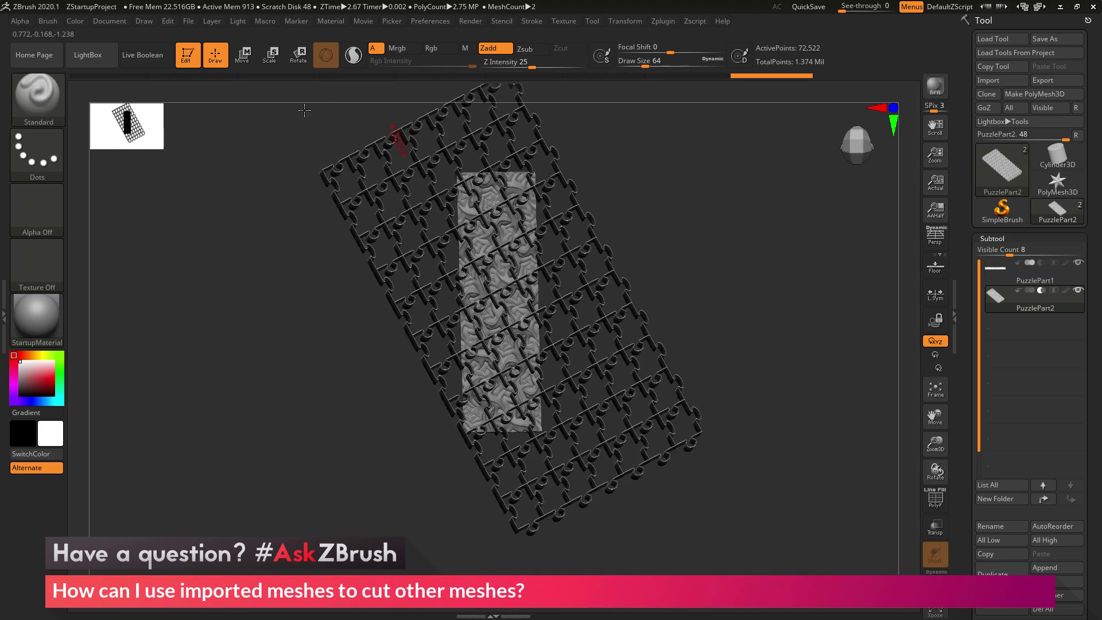
# Step: Turn Live Boolean back on, select PuzzlePart1 and expand the Boolean subpalette
pyautogui.click(129, 56)
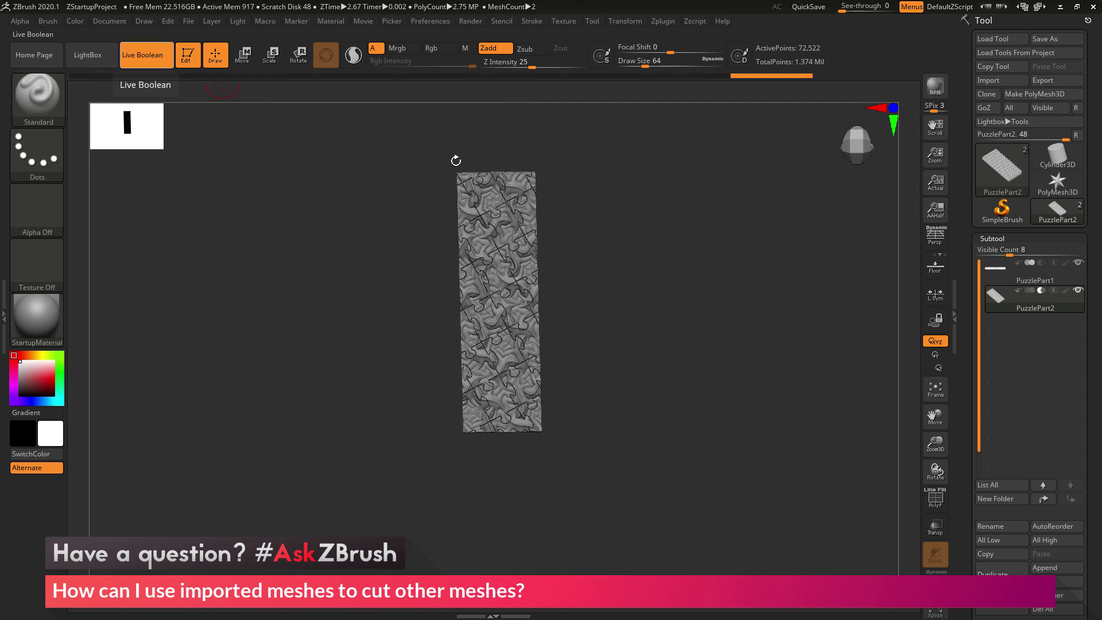
pyautogui.moveTo(706, 274)
pyautogui.keyDown('shift'); pyautogui.mouseDown()
pyautogui.moveTo(706, 249)
pyautogui.moveTo(712, 291)
pyautogui.mouseUp(); pyautogui.keyUp('shift')
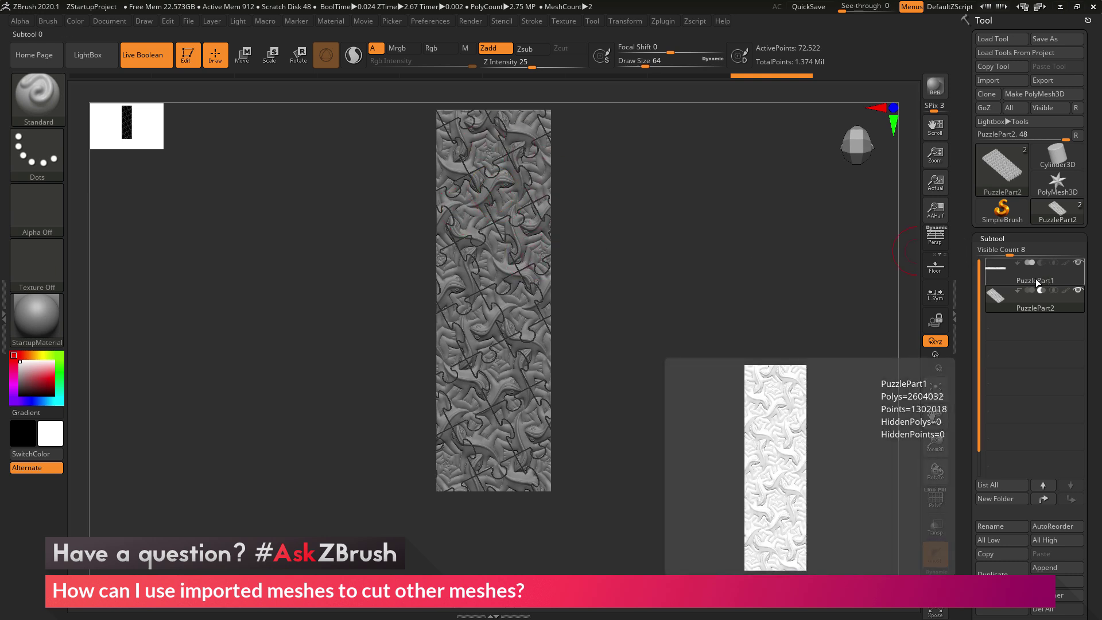
pyautogui.click(1020, 277)
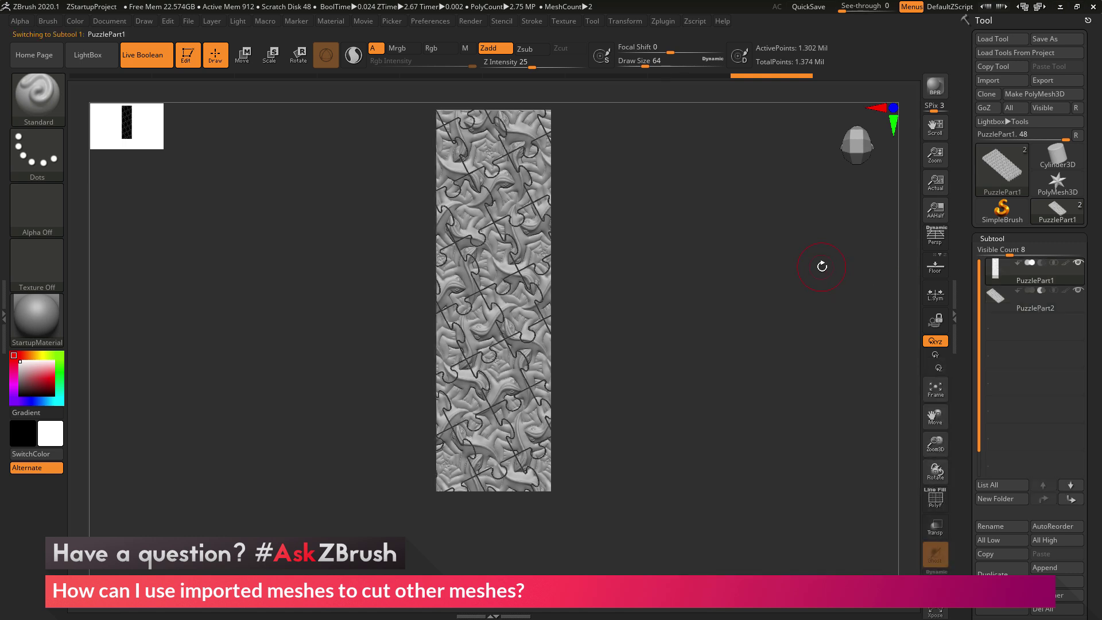
pyautogui.moveTo(965, 356); pyautogui.dragTo(956, 247)
pyautogui.click(1005, 315)
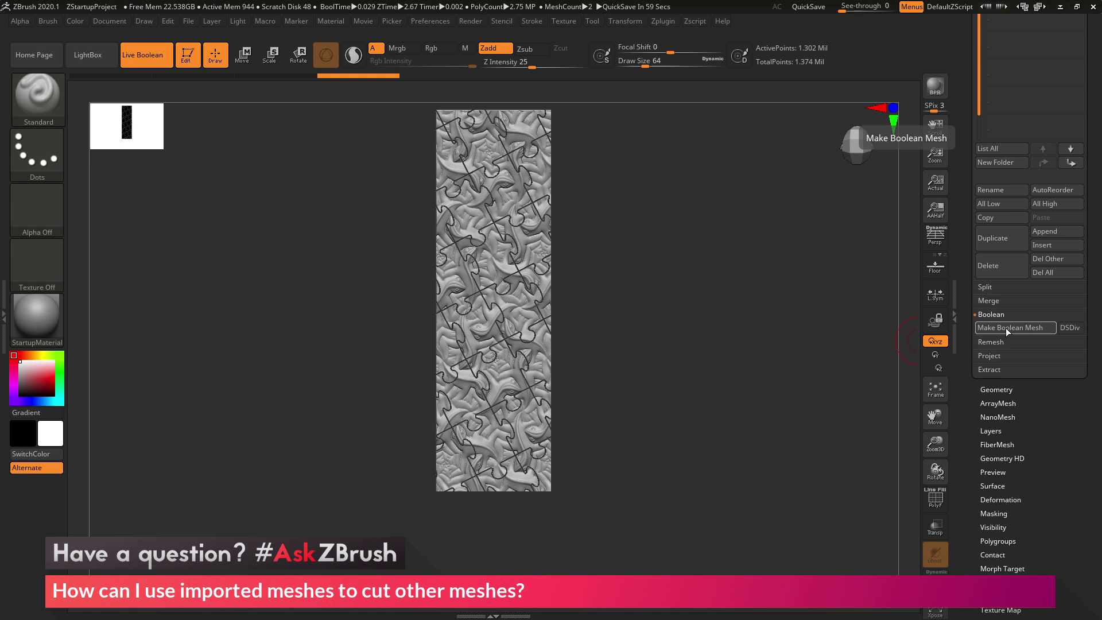
pyautogui.scroll(5, 1005, 230)
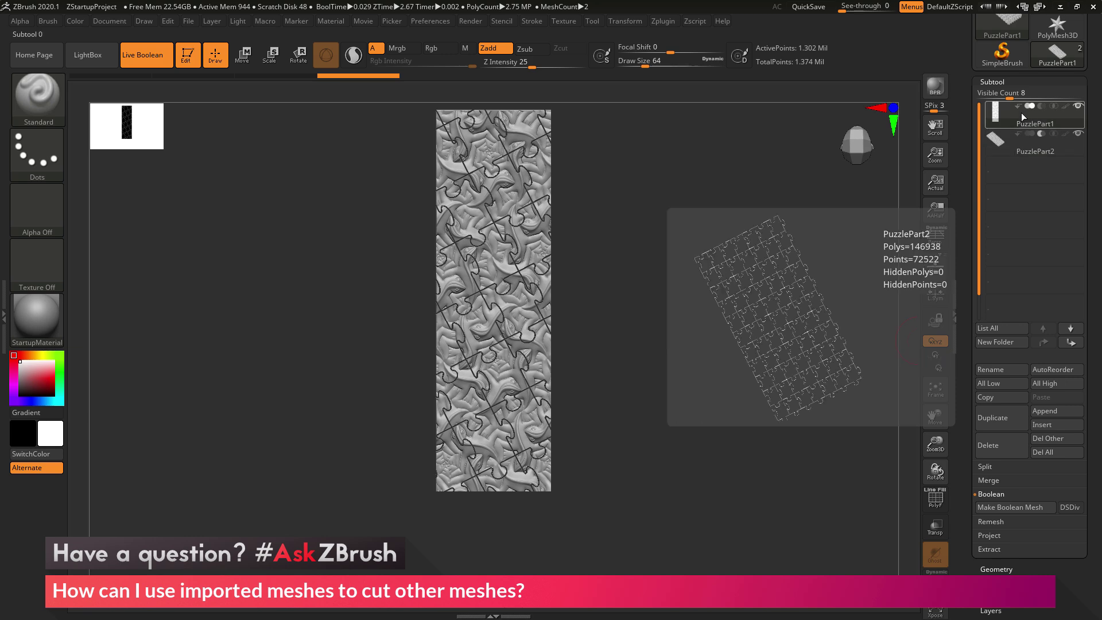
# Step: Compare the PuzzlePart1 and PuzzlePart2 stats, then Make Boolean Mesh to create UMesh_PuzzlePart1
pyautogui.click(1025, 144)
pyautogui.click(1031, 113)
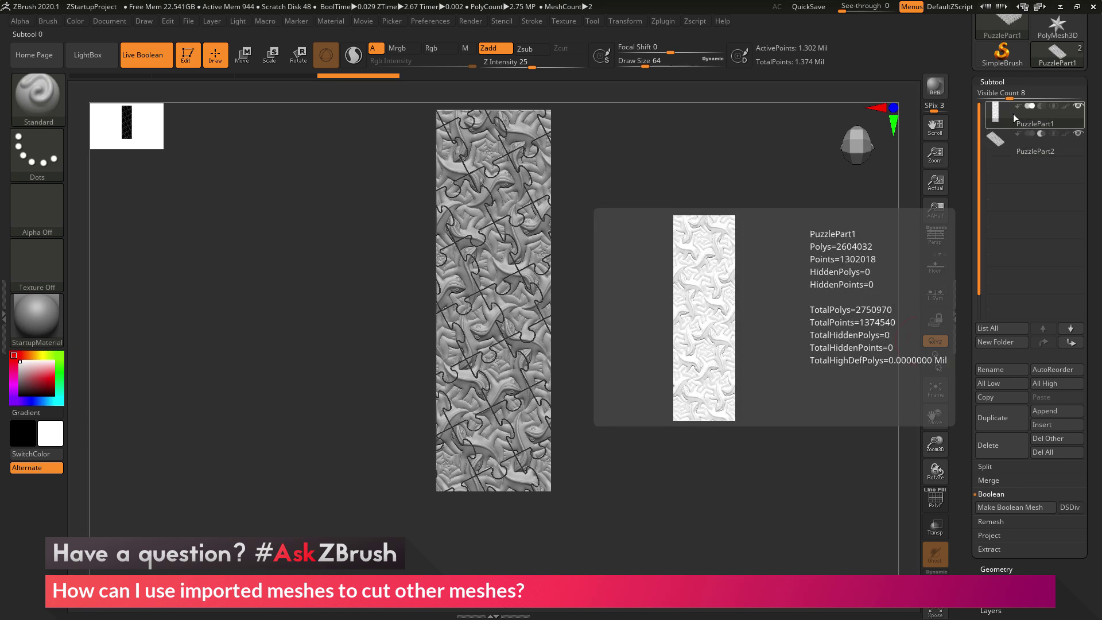
pyautogui.click(1028, 143)
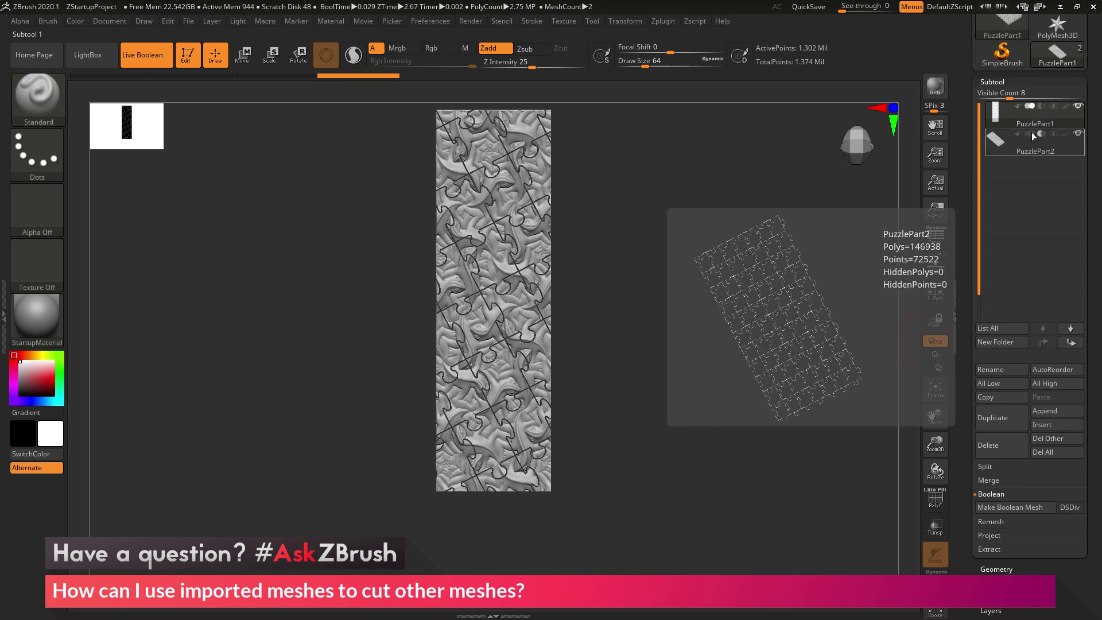
pyautogui.click(1043, 123)
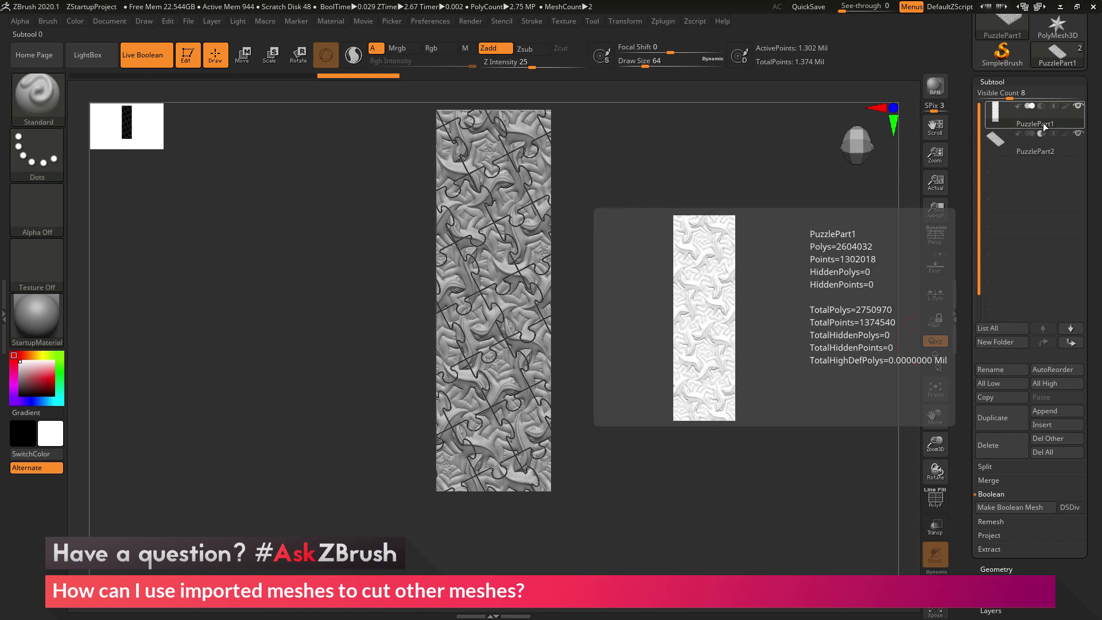
pyautogui.click(1018, 146)
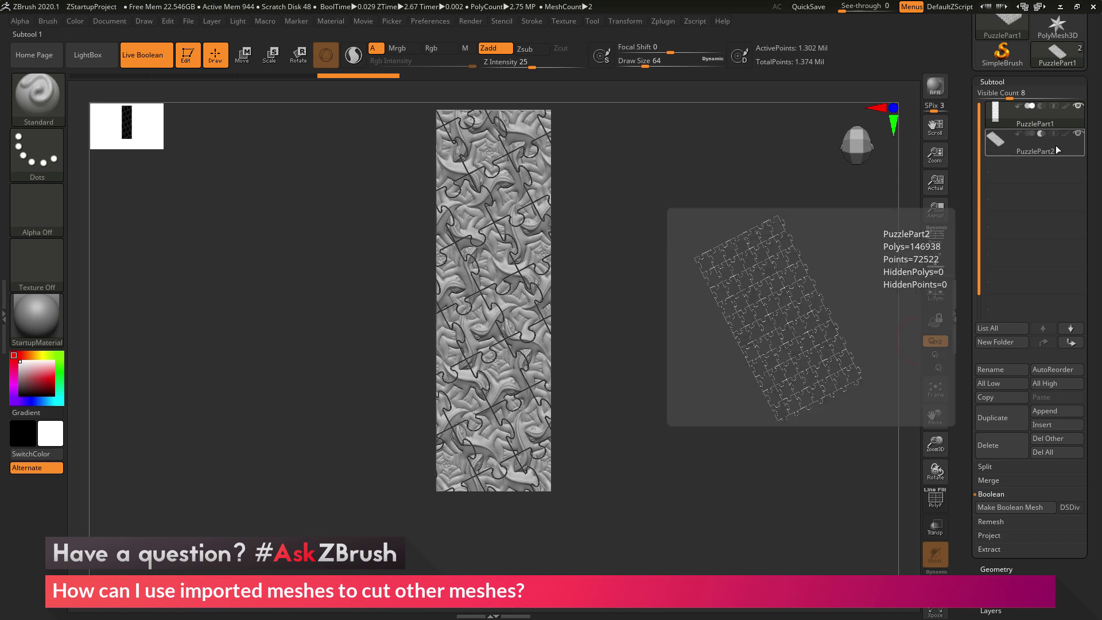
pyautogui.click(1041, 233)
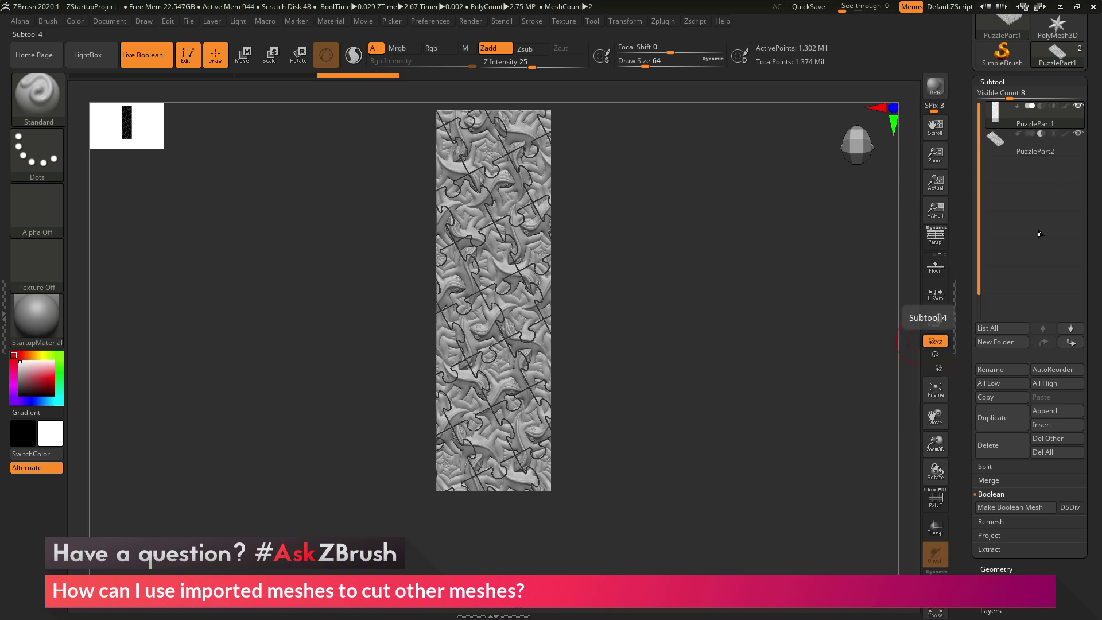
pyautogui.click(1023, 192)
pyautogui.click(1003, 509)
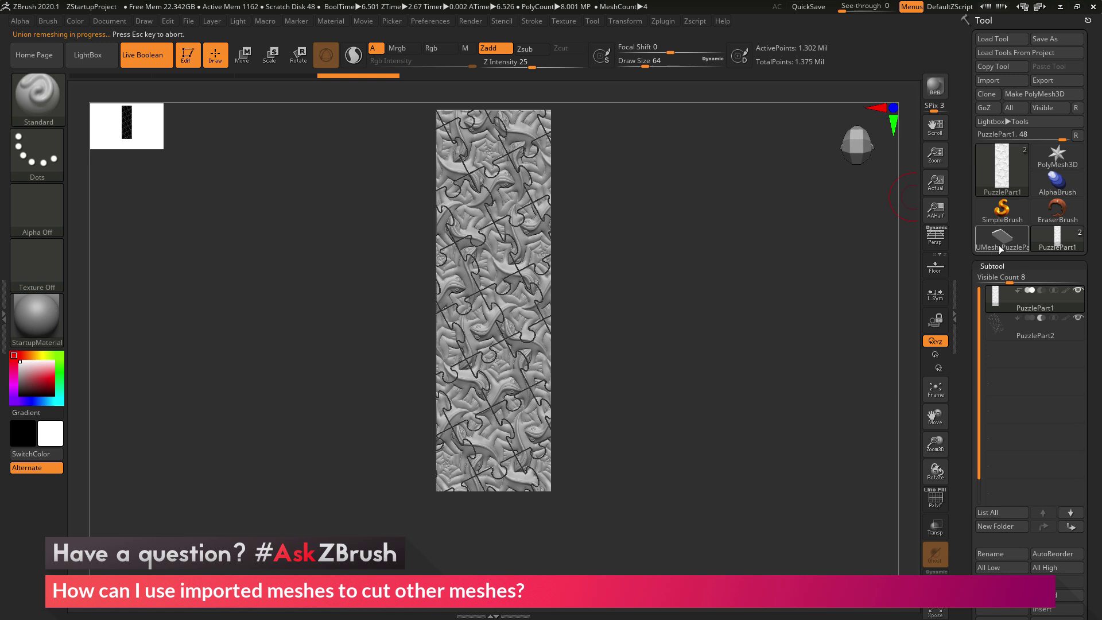
pyautogui.moveTo(997, 245)
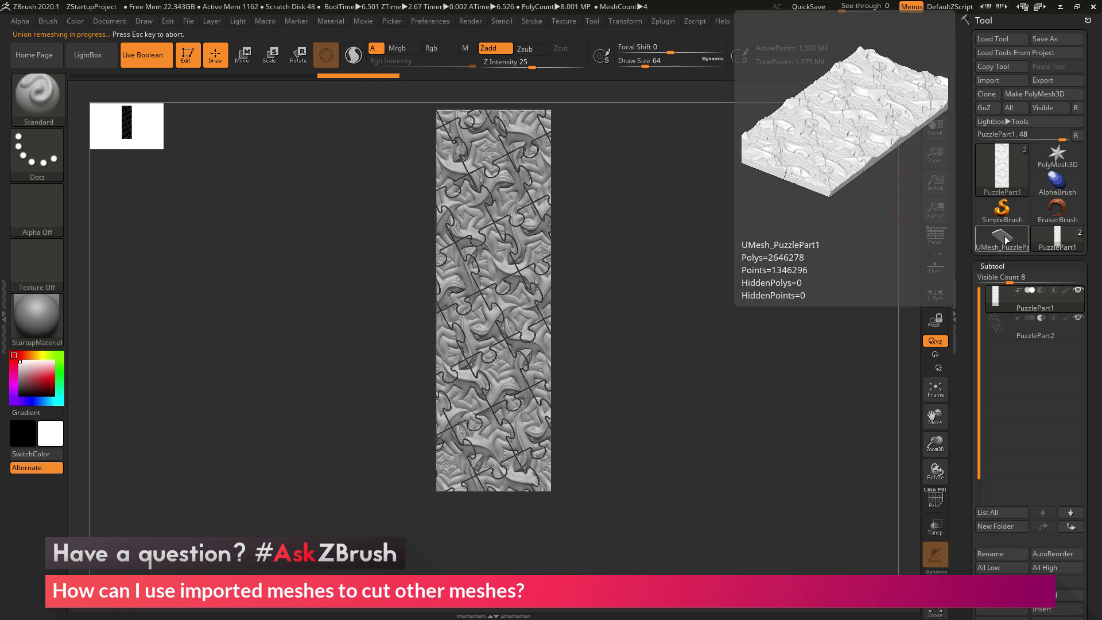
# Step: Switch to the UMesh_PuzzlePart1 tool, disable Live Boolean and scroll up to the Polygroups subpalette
pyautogui.click(1005, 238)
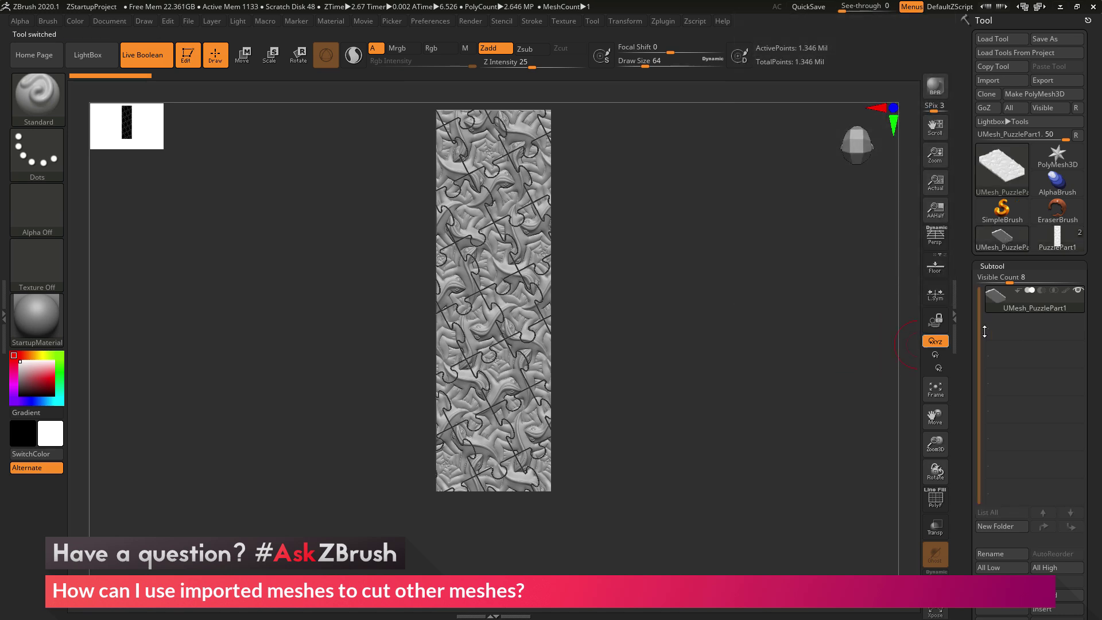
pyautogui.moveTo(772, 325); pyautogui.dragTo(757, 367)
pyautogui.click(151, 62)
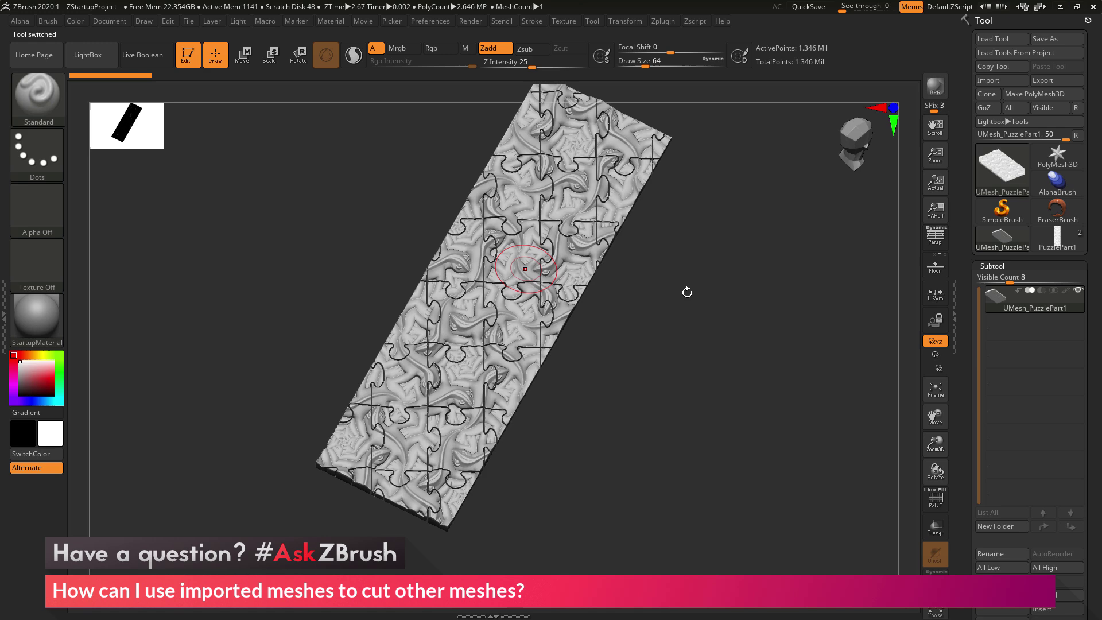
pyautogui.moveTo(643, 287); pyautogui.dragTo(780, 393)
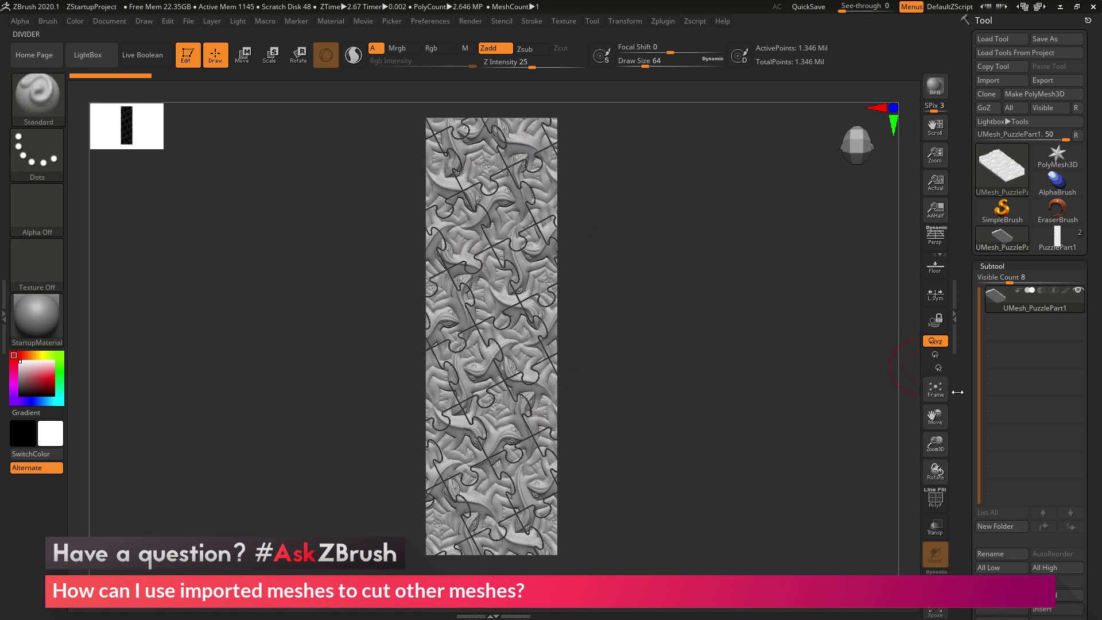
pyautogui.moveTo(966, 325); pyautogui.dragTo(966, 172)
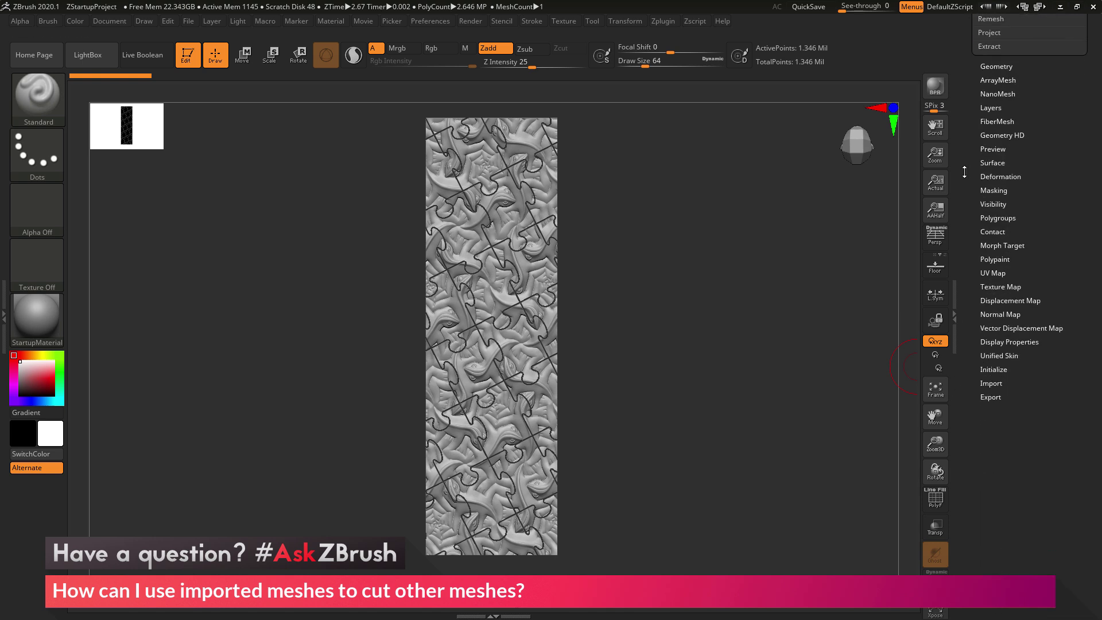
pyautogui.press('shift')
pyautogui.keyDown('shift'); pyautogui.click(1002, 217); pyautogui.keyUp('shift')
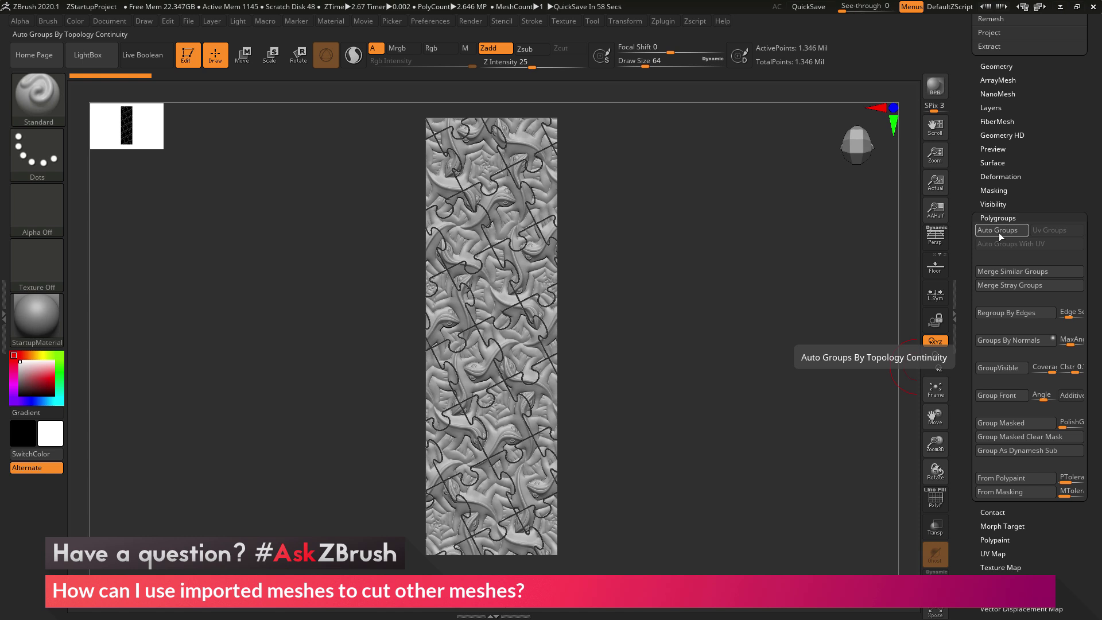
pyautogui.click(999, 231)
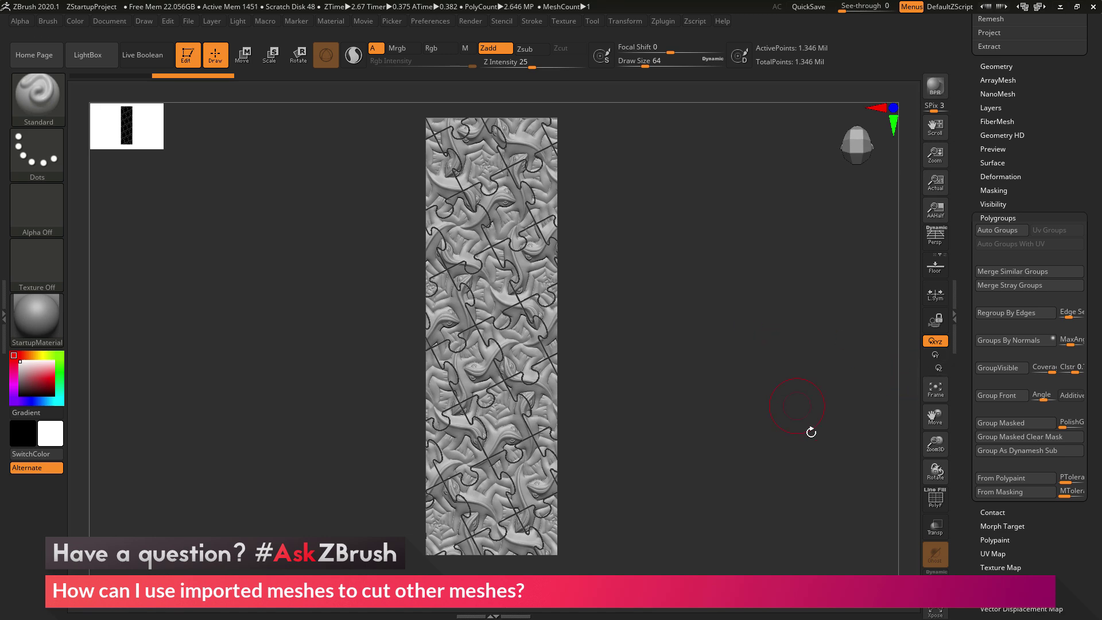
pyautogui.click(937, 500)
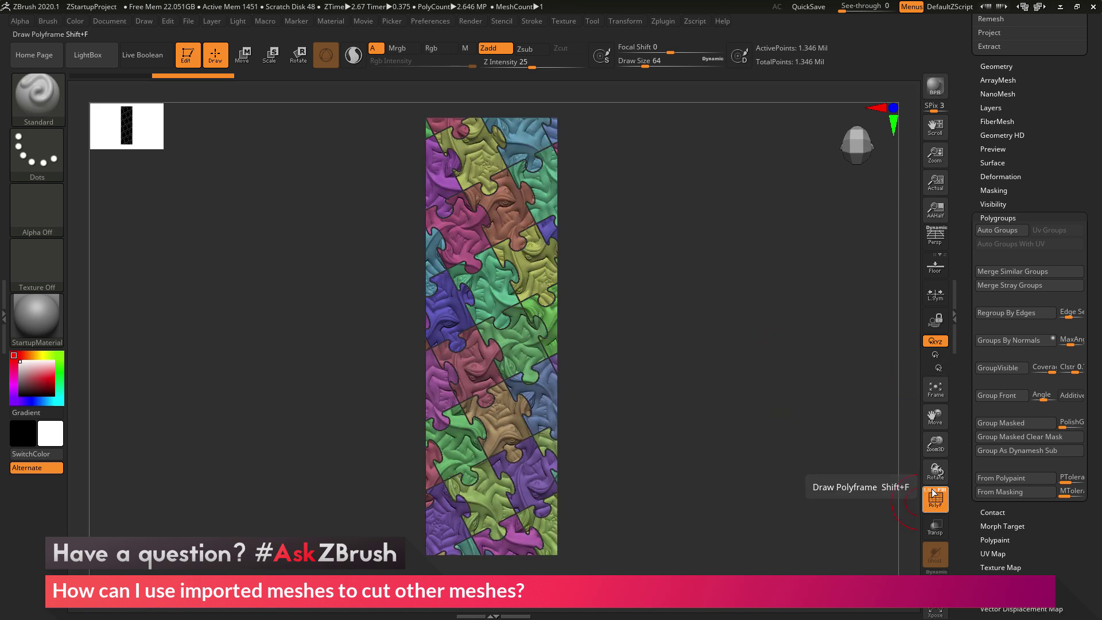
pyautogui.moveTo(685, 316)
pyautogui.mouseDown()
pyautogui.moveTo(731, 340)
pyautogui.moveTo(708, 362)
pyautogui.moveTo(726, 401)
pyautogui.moveTo(825, 414)
pyautogui.moveTo(805, 389)
pyautogui.moveTo(834, 388)
pyautogui.moveTo(701, 377)
pyautogui.mouseUp()
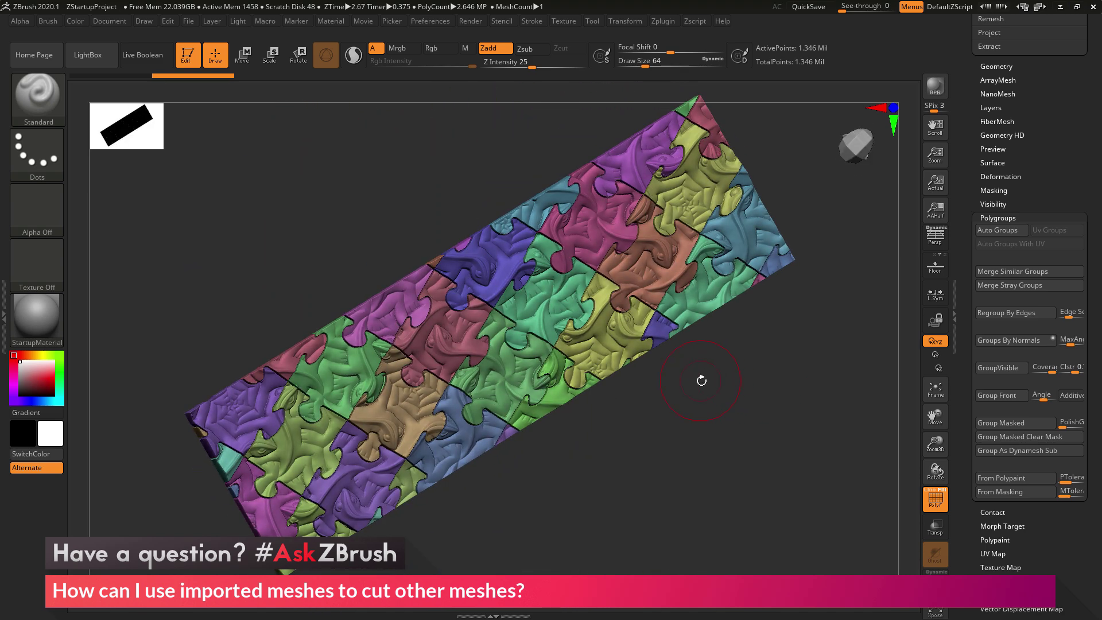
pyautogui.hotkey('ctrl', 'shift')
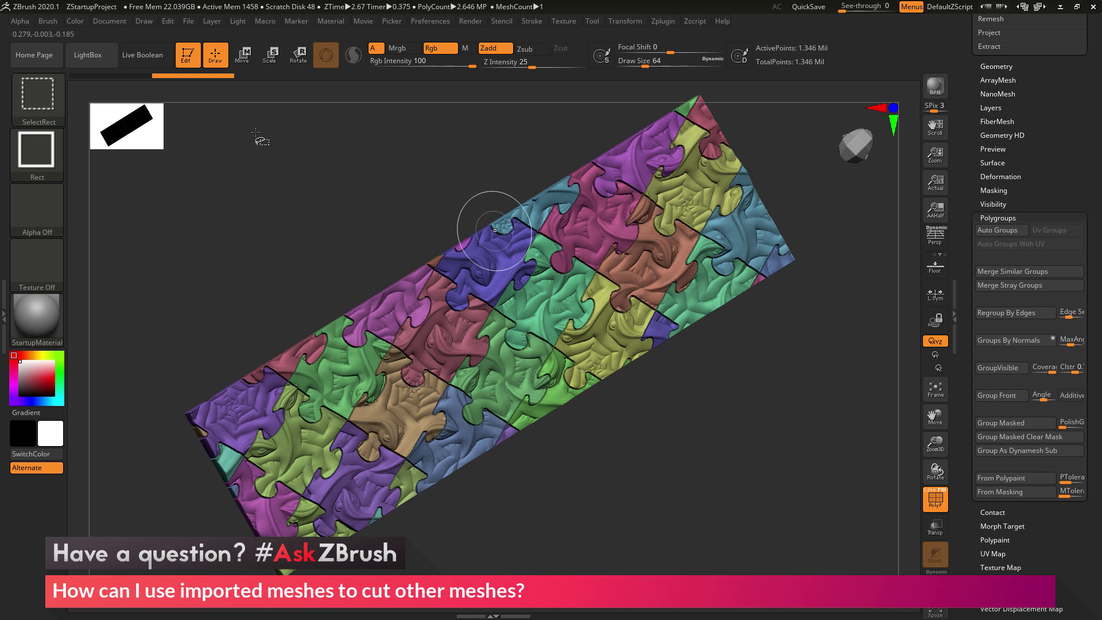
pyautogui.keyDown('ctrl'); pyautogui.keyDown('shift'); pyautogui.click(540, 298); pyautogui.keyUp('shift'); pyautogui.keyUp('ctrl')
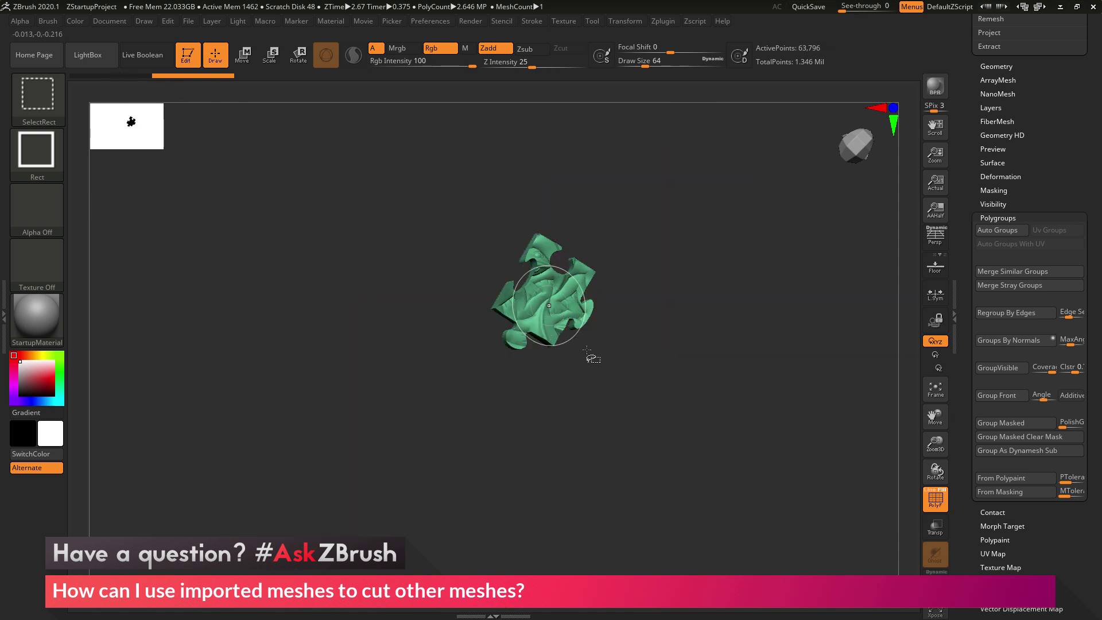
pyautogui.moveTo(589, 360); pyautogui.dragTo(686, 270)
pyautogui.keyDown('ctrl'); pyautogui.keyDown('shift'); pyautogui.click(687, 270); pyautogui.keyUp('shift'); pyautogui.keyUp('ctrl')
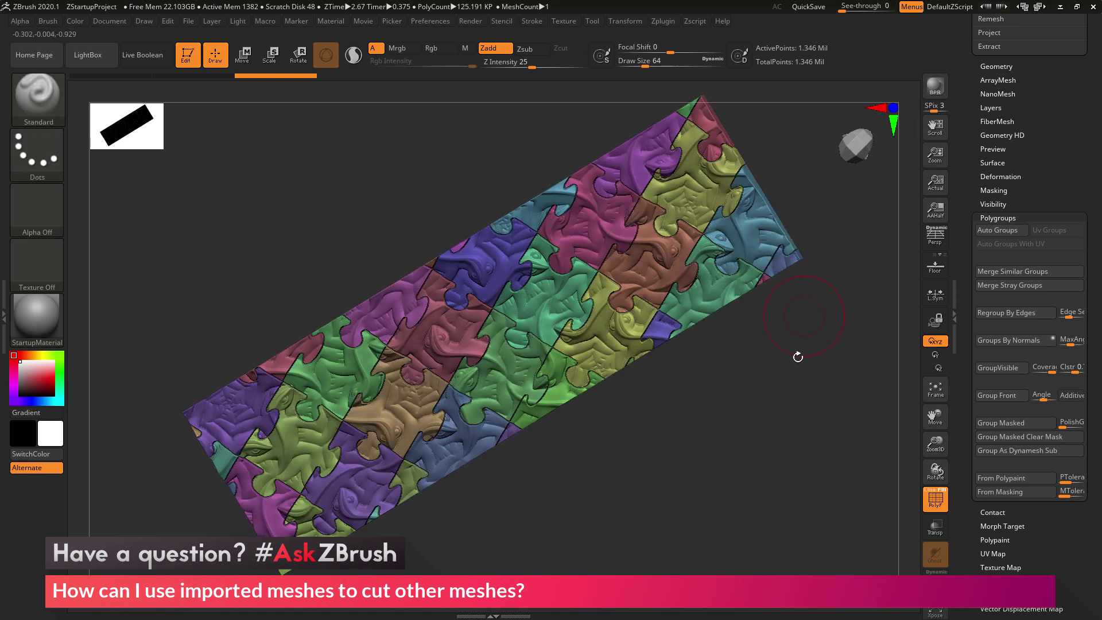
pyautogui.keyDown('ctrl'); pyautogui.keyDown('shift'); pyautogui.click(591, 402); pyautogui.keyUp('shift'); pyautogui.keyUp('ctrl')
pyautogui.moveTo(591, 402); pyautogui.dragTo(698, 358)
pyautogui.keyDown('ctrl'); pyautogui.keyDown('shift'); pyautogui.click(698, 358); pyautogui.keyUp('shift'); pyautogui.keyUp('ctrl')
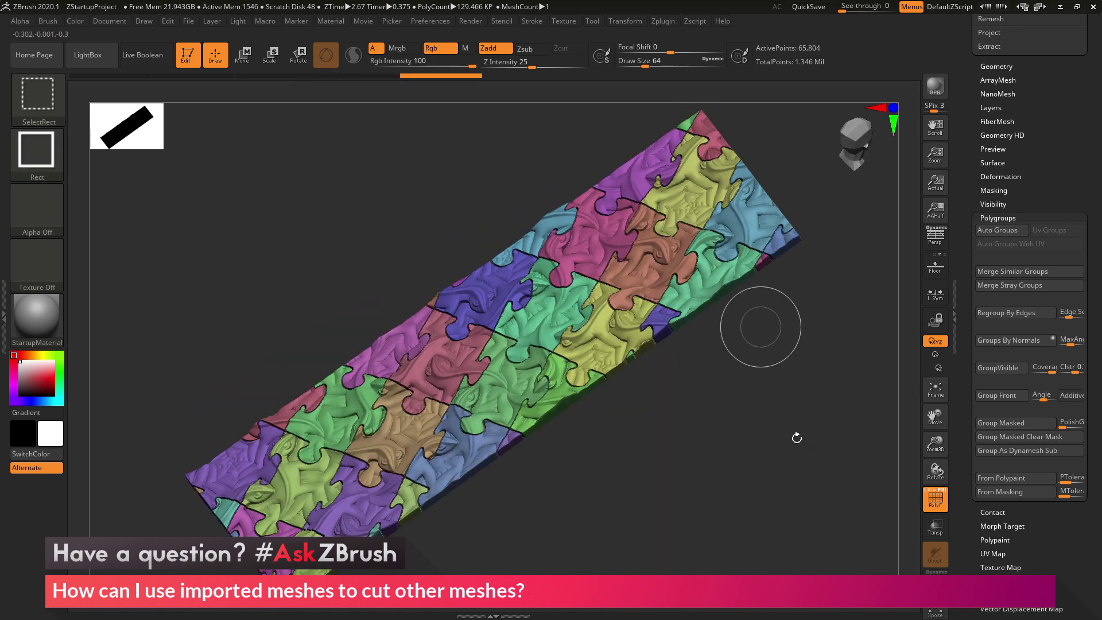
pyautogui.keyDown('ctrl'); pyautogui.keyDown('shift'); pyautogui.click(683, 284); pyautogui.keyUp('shift'); pyautogui.keyUp('ctrl')
pyautogui.keyDown('ctrl'); pyautogui.keyDown('shift'); pyautogui.click(692, 237); pyautogui.keyUp('shift'); pyautogui.keyUp('ctrl')
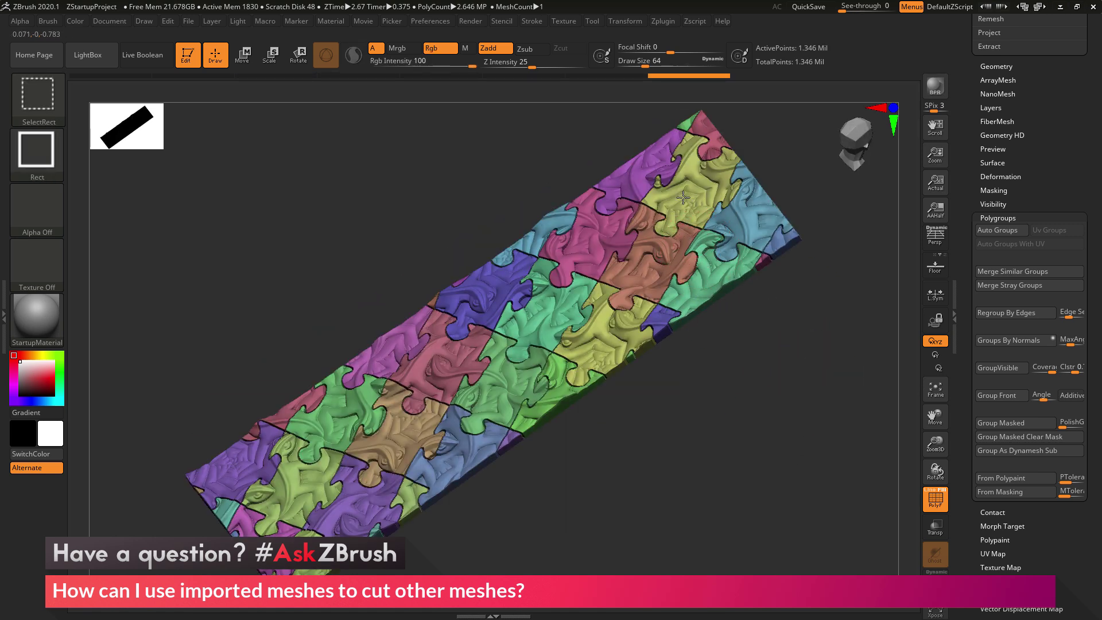
pyautogui.keyDown('ctrl'); pyautogui.keyDown('shift'); pyautogui.click(672, 183); pyautogui.keyUp('shift'); pyautogui.keyUp('ctrl')
pyautogui.keyDown('ctrl'); pyautogui.keyDown('shift'); pyautogui.click(807, 356); pyautogui.keyUp('shift'); pyautogui.keyUp('ctrl')
pyautogui.moveTo(806, 356); pyautogui.dragTo(840, 278)
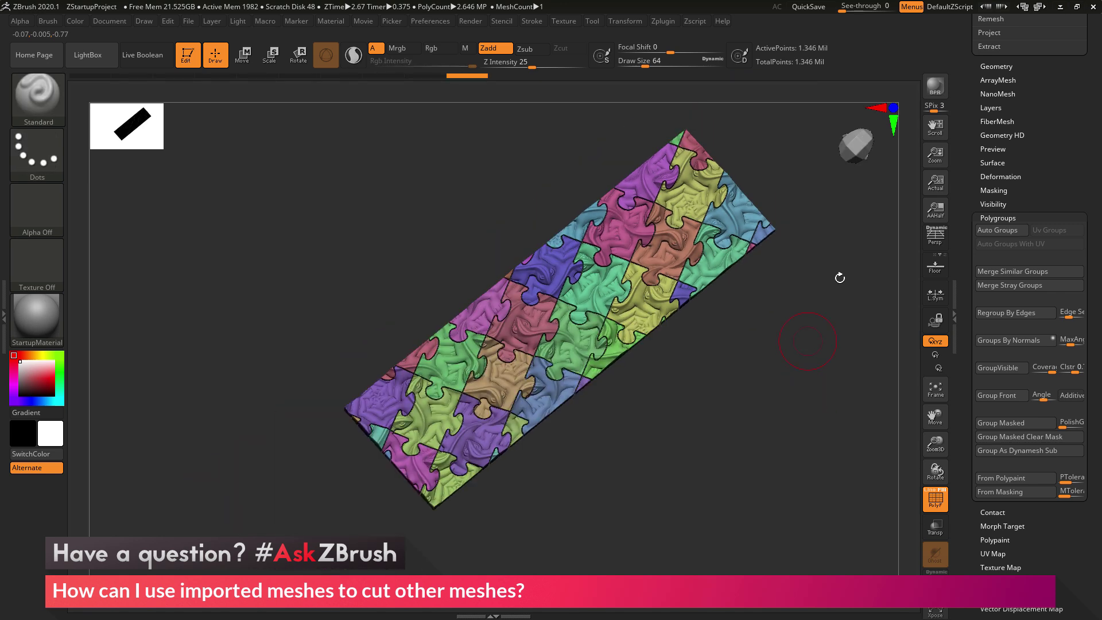
# Step: Run Groups Split on the panel and confirm, creating one subtool per polygroup
pyautogui.moveTo(965, 144); pyautogui.dragTo(970, 275)
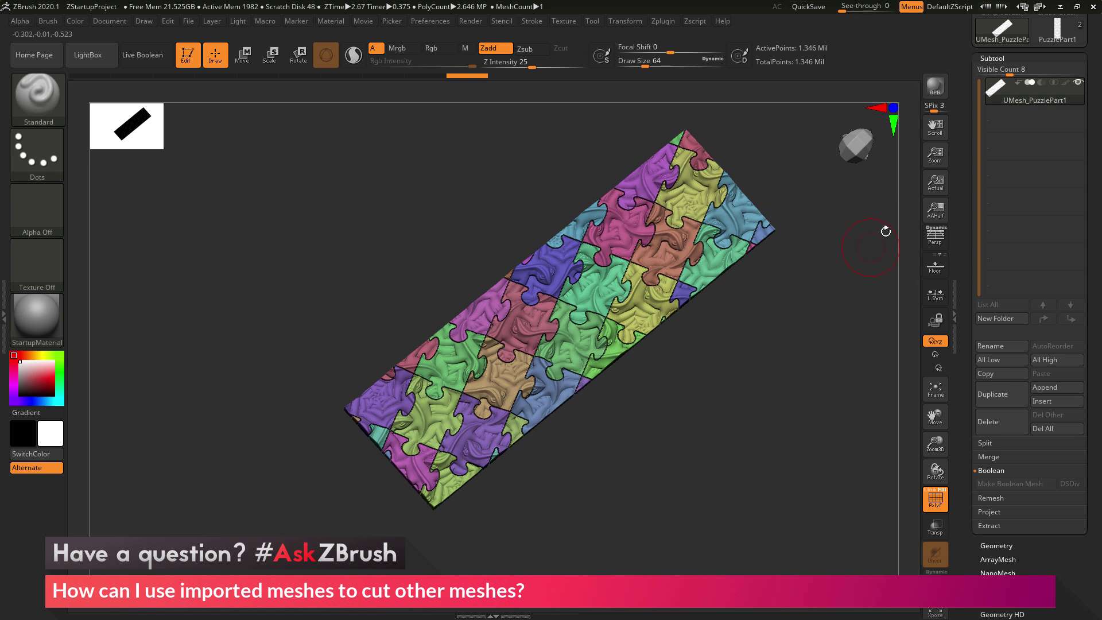
pyautogui.moveTo(1001, 57); pyautogui.dragTo(974, 148)
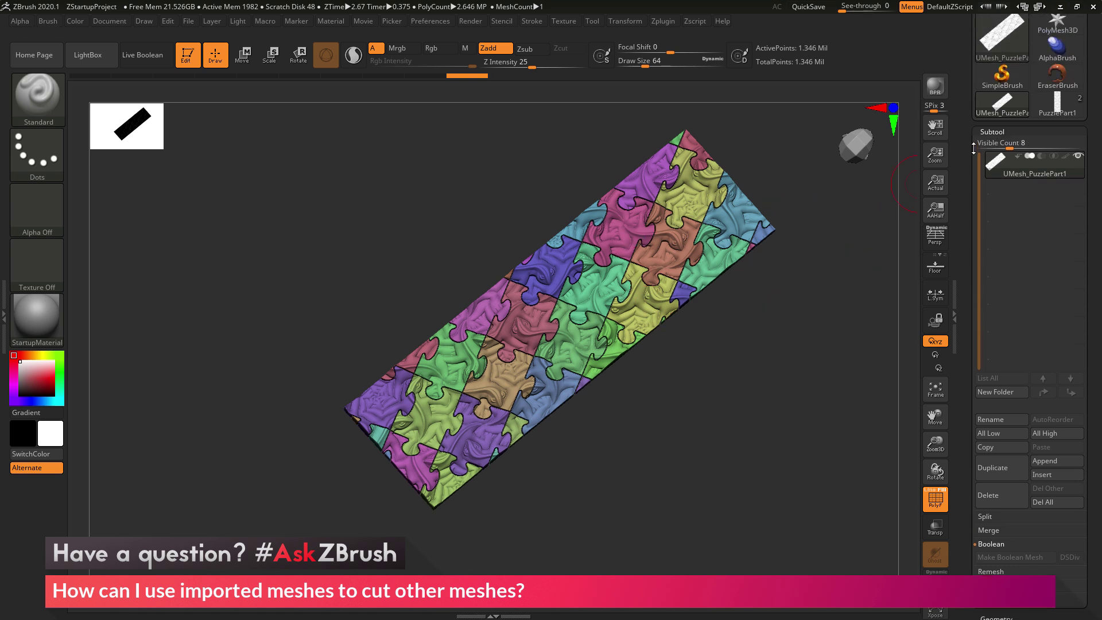
pyautogui.click(998, 517)
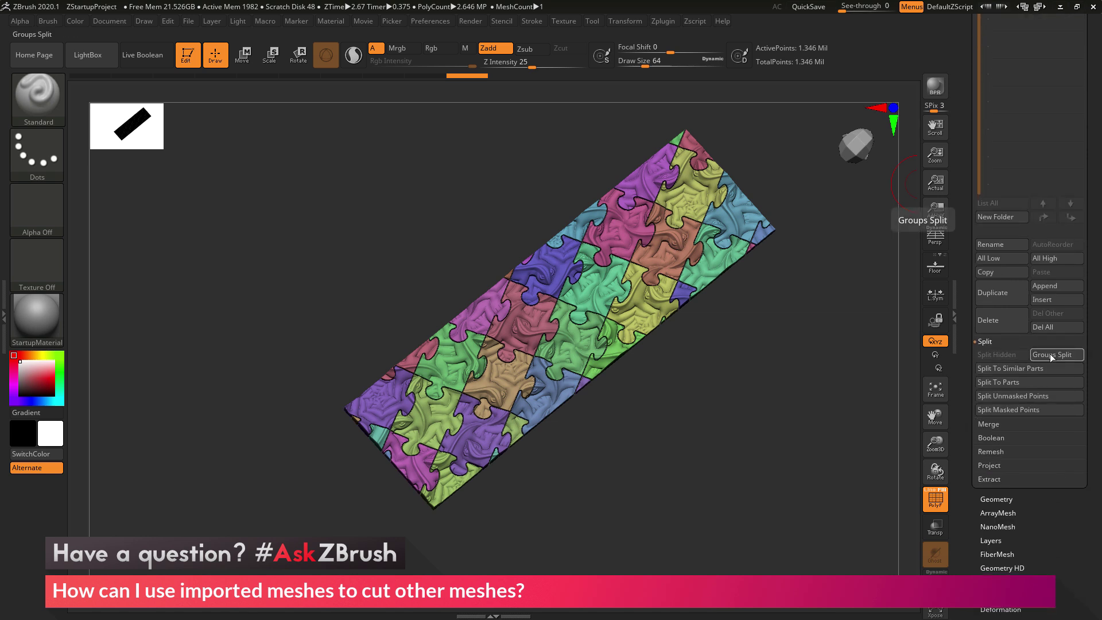
pyautogui.click(1050, 354)
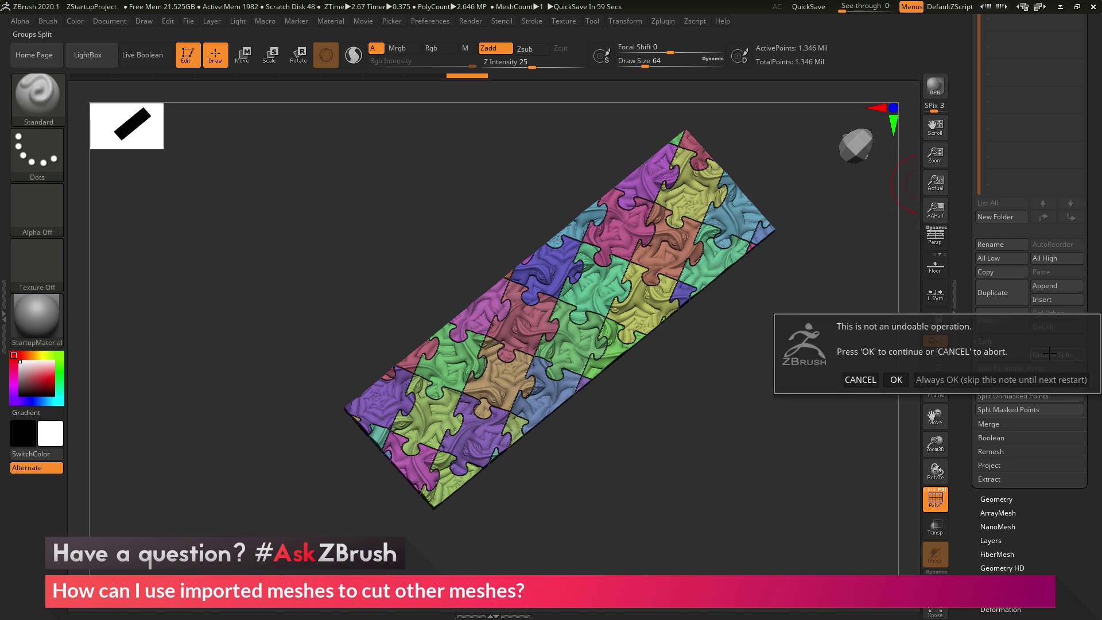
pyautogui.click(1011, 380)
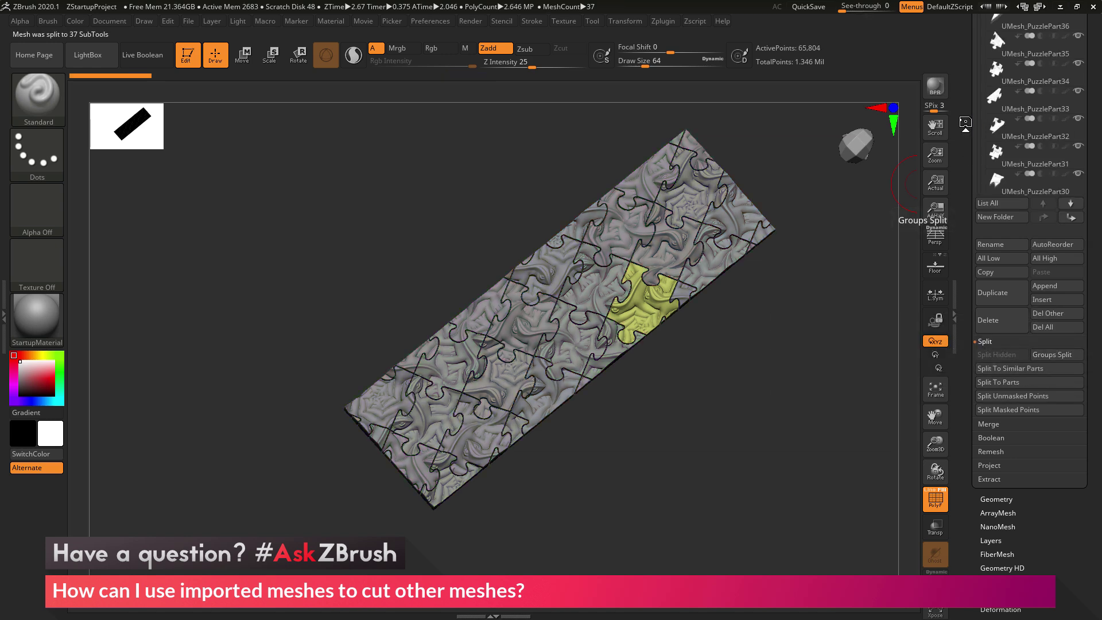
# Step: Step down through the new puzzle-piece subtools and rotate the panel to a straight-on view
pyautogui.moveTo(1012, 182)
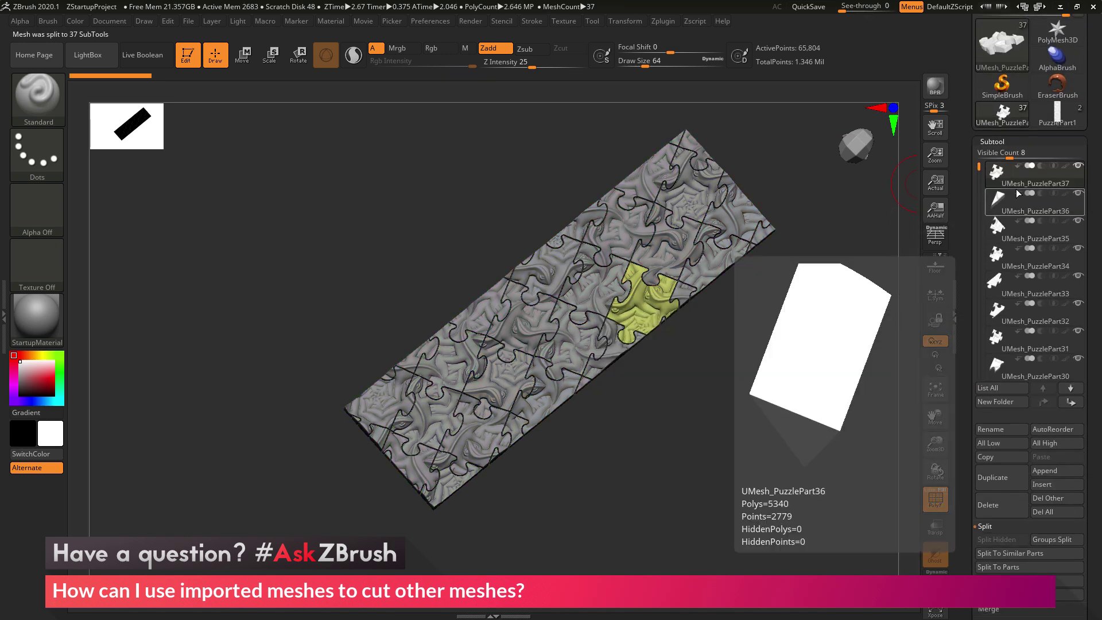
pyautogui.press('Down')
pyautogui.press('Down')
pyautogui.press('Down')
pyautogui.press('Down')
pyautogui.press('Down')
pyautogui.press('Down')
pyautogui.press('Down')
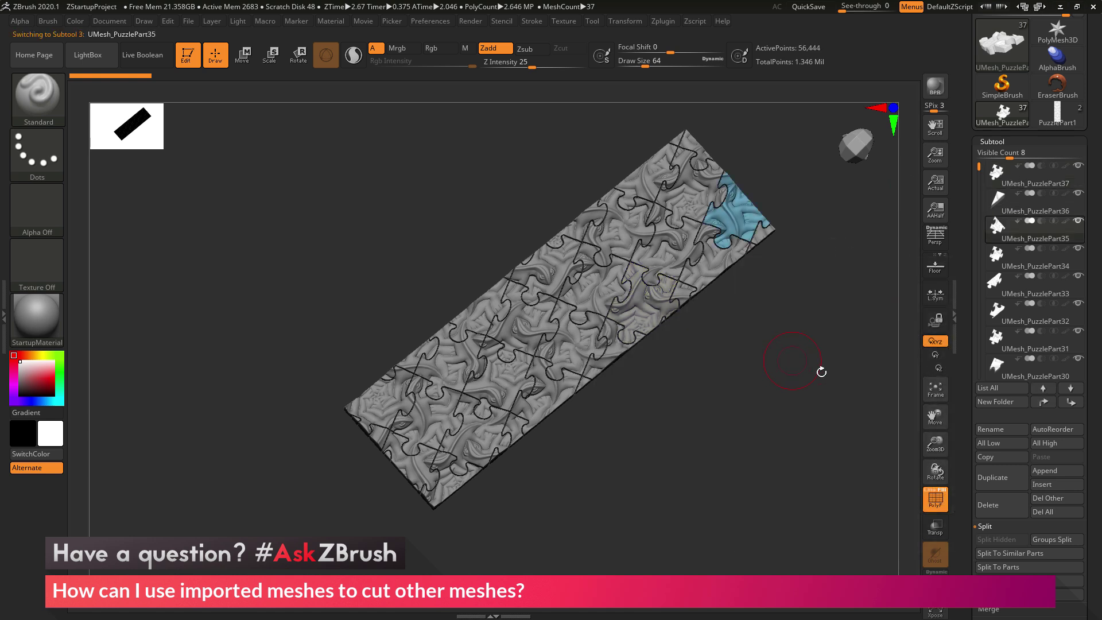
pyautogui.press('Down')
pyautogui.press('Down')
pyautogui.press('Down')
pyautogui.press('Down')
pyautogui.press('Down')
pyautogui.press('Down')
pyautogui.press('Down')
pyautogui.press('Down')
pyautogui.press('Down')
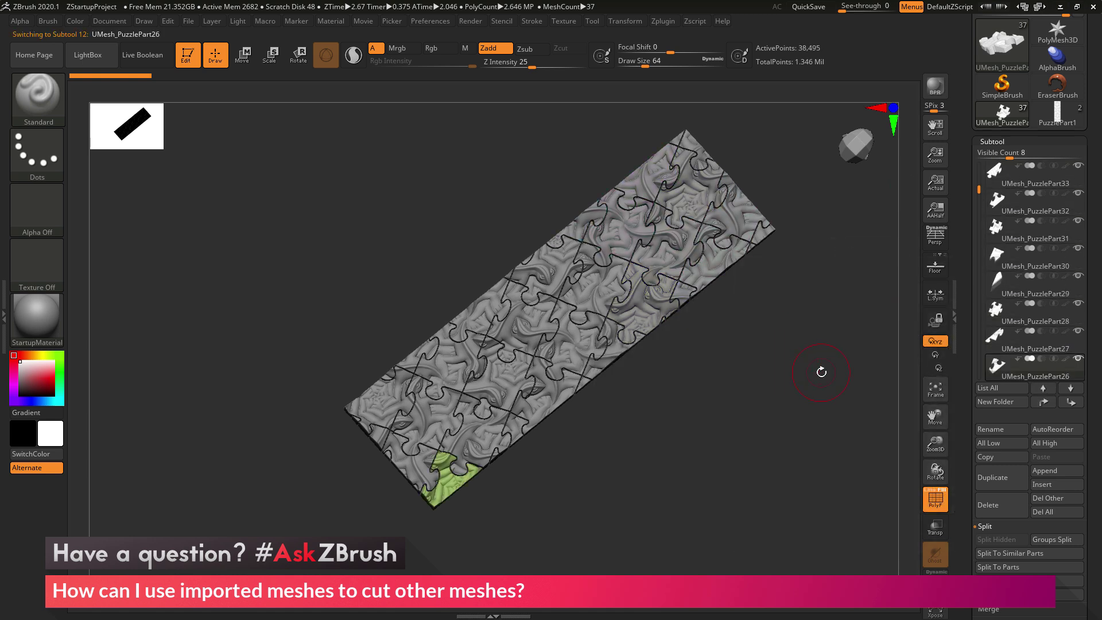
pyautogui.press('Down')
pyautogui.press('Down')
pyautogui.press('Down')
pyautogui.press('Down')
pyautogui.press('Down')
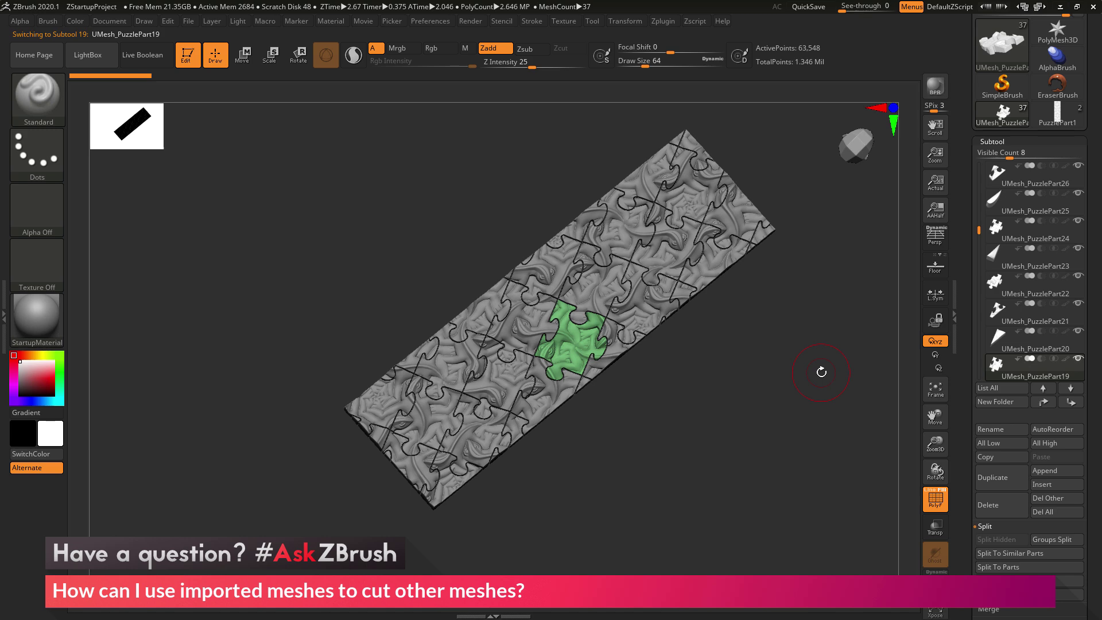
pyautogui.press('Down')
pyautogui.moveTo(824, 360); pyautogui.dragTo(789, 308)
# Step: Pull UMesh_PuzzlePart22 and 33 left and PuzzlePart35 up, out of the panel, with the Move gizmo
pyautogui.keyDown('alt'); pyautogui.click(656, 252); pyautogui.keyUp('alt')
pyautogui.press('w')
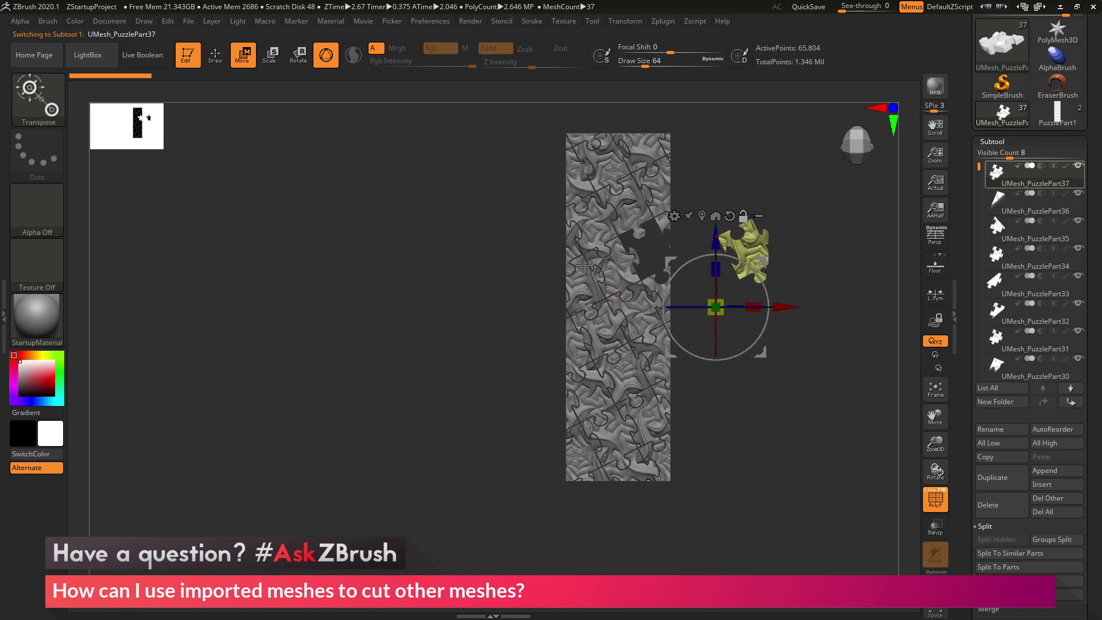
pyautogui.keyDown('alt'); pyautogui.click(583, 265); pyautogui.keyUp('alt')
pyautogui.moveTo(683, 306); pyautogui.dragTo(570, 307)
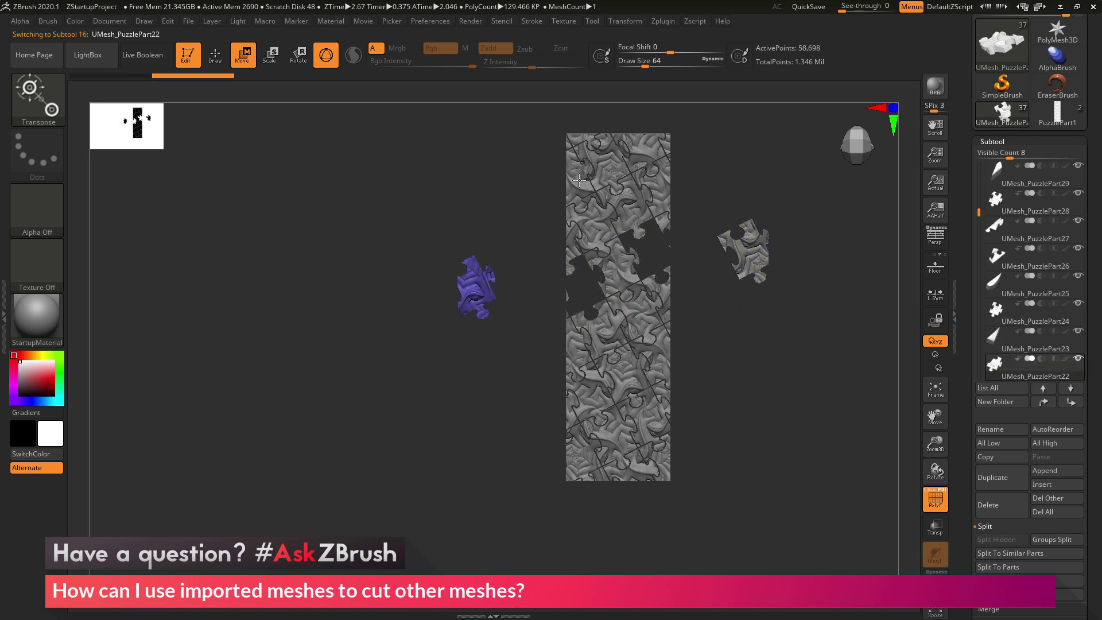
pyautogui.keyDown('alt'); pyautogui.click(570, 175); pyautogui.keyUp('alt')
pyautogui.moveTo(653, 308); pyautogui.dragTo(599, 308)
pyautogui.keyDown('alt'); pyautogui.click(632, 146); pyautogui.keyUp('alt')
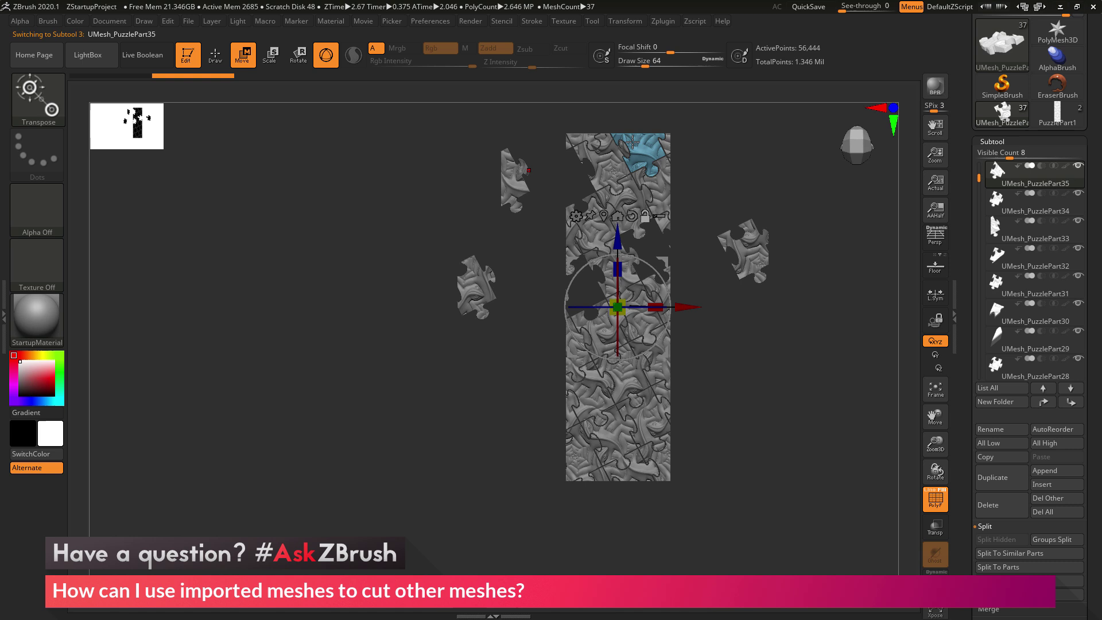
pyautogui.moveTo(666, 260); pyautogui.dragTo(735, 214)
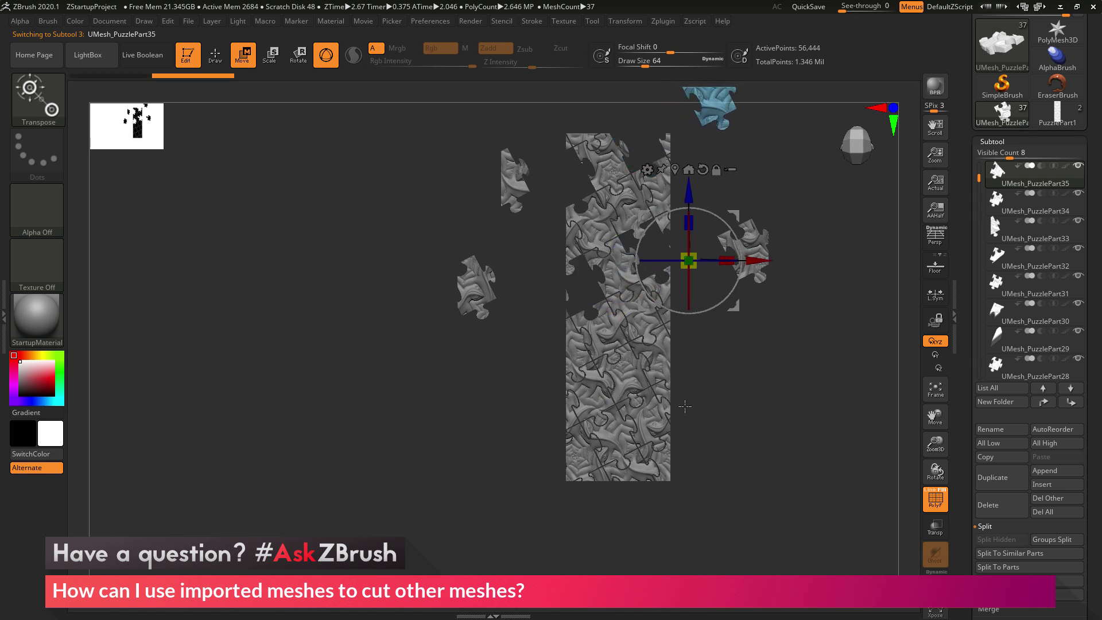
# Step: Move PuzzlePart12 right and PuzzlePart8 and PuzzlePart11 left, away from the panel
pyautogui.keyDown('alt'); pyautogui.click(649, 428); pyautogui.keyUp('alt')
pyautogui.moveTo(685, 312); pyautogui.dragTo(764, 311)
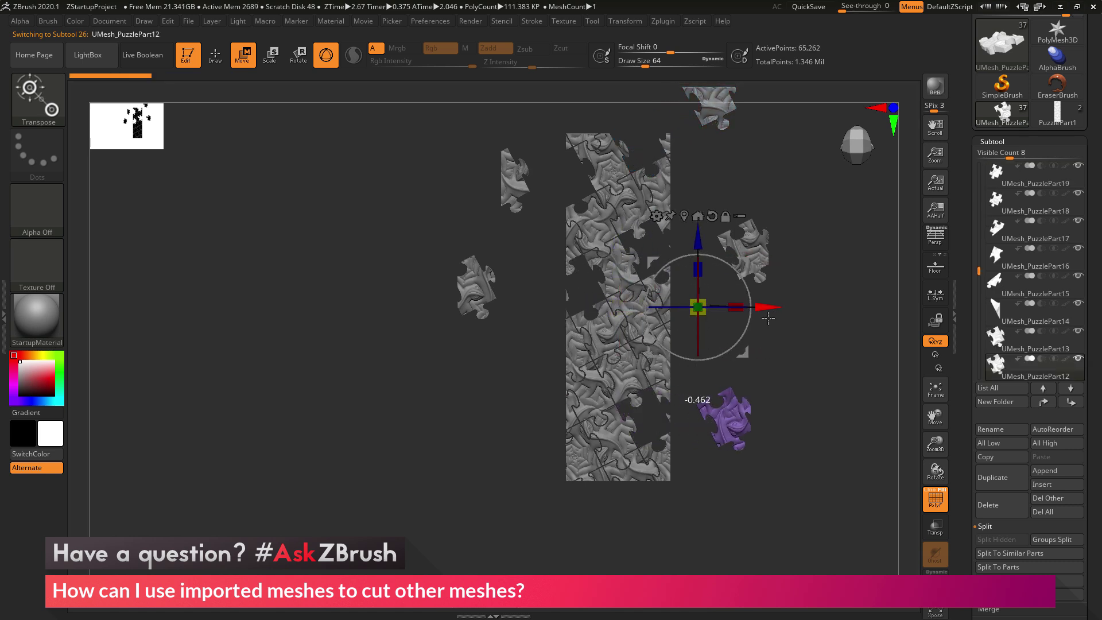
pyautogui.keyDown('alt'); pyautogui.click(606, 436); pyautogui.keyUp('alt')
pyautogui.moveTo(671, 316); pyautogui.dragTo(529, 316)
pyautogui.keyDown('alt'); pyautogui.click(603, 385); pyautogui.keyUp('alt')
pyautogui.moveTo(664, 319); pyautogui.dragTo(599, 318)
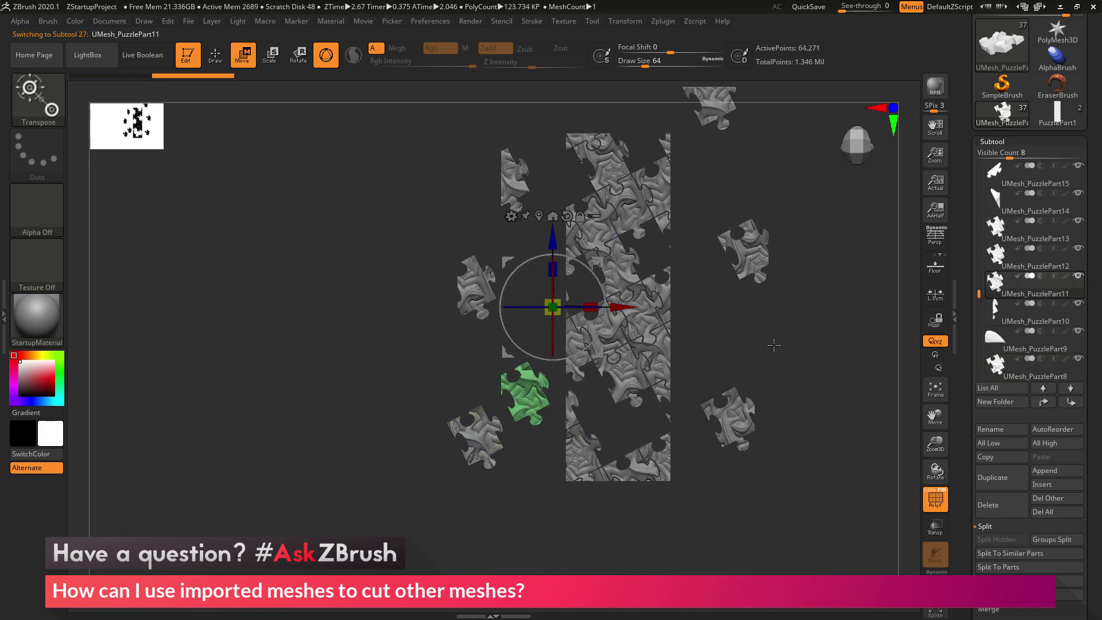
pyautogui.moveTo(808, 375); pyautogui.dragTo(772, 269)
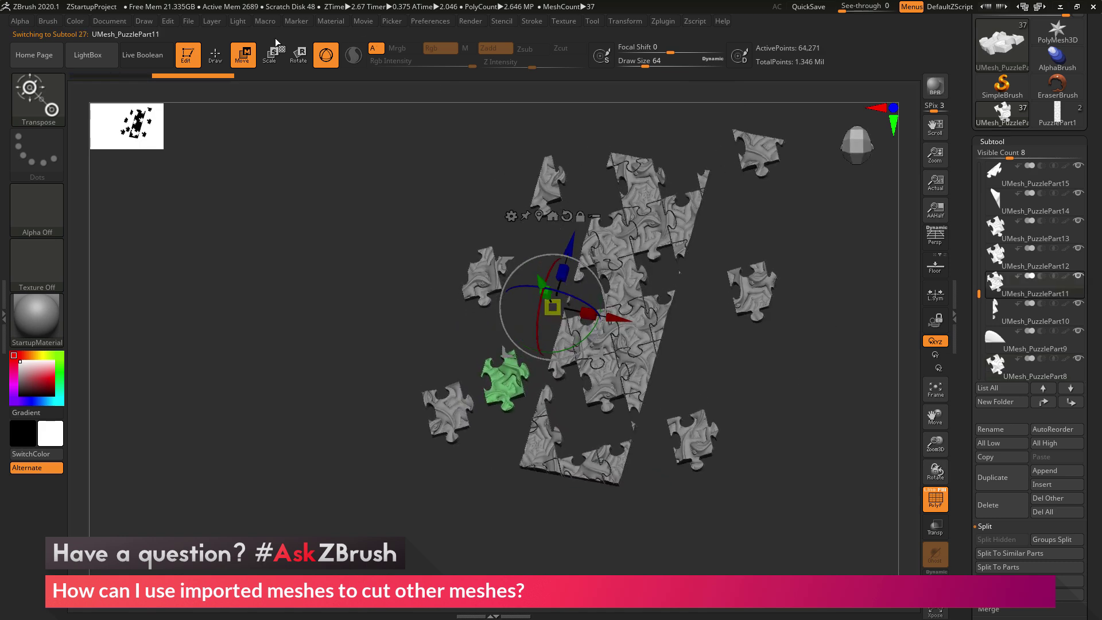
# Step: Exit Move mode, browse the Tool palette's subtool list, and rotate the model around its vertical axis
pyautogui.press('q')
pyautogui.scroll(-10, 960, 202)
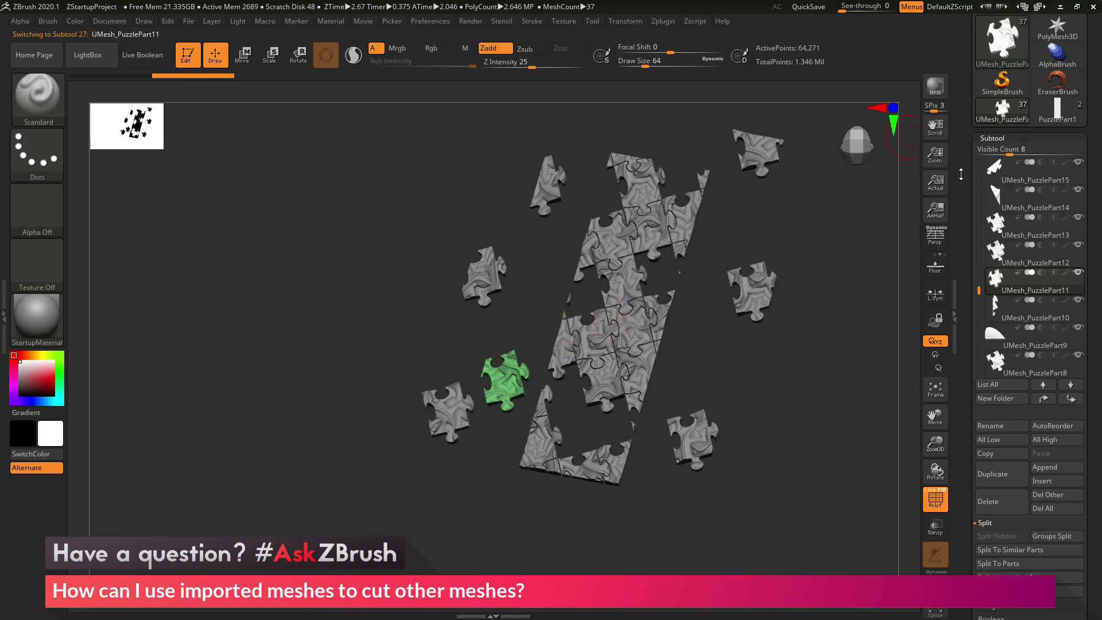
pyautogui.press('shift')
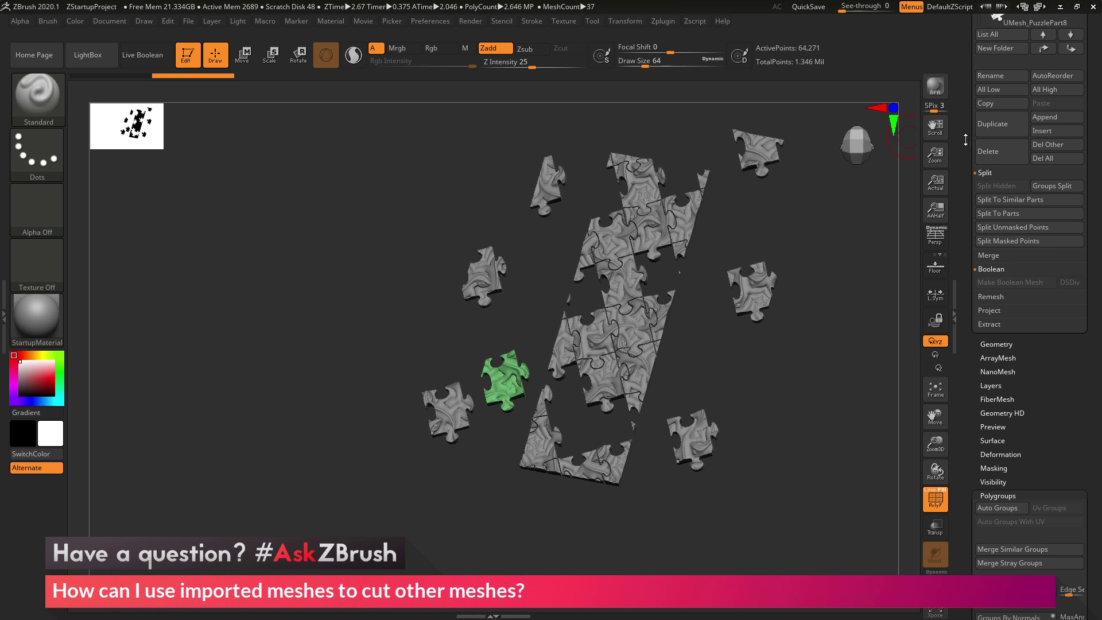
pyautogui.scroll(-5, 1082, 372)
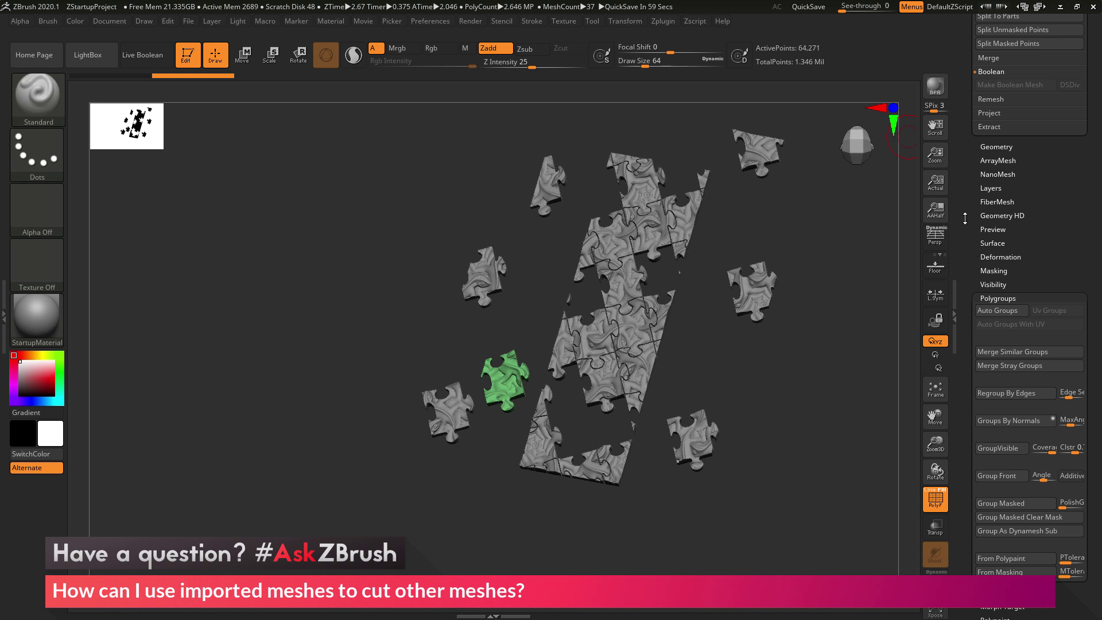
pyautogui.scroll(15, 965, 218)
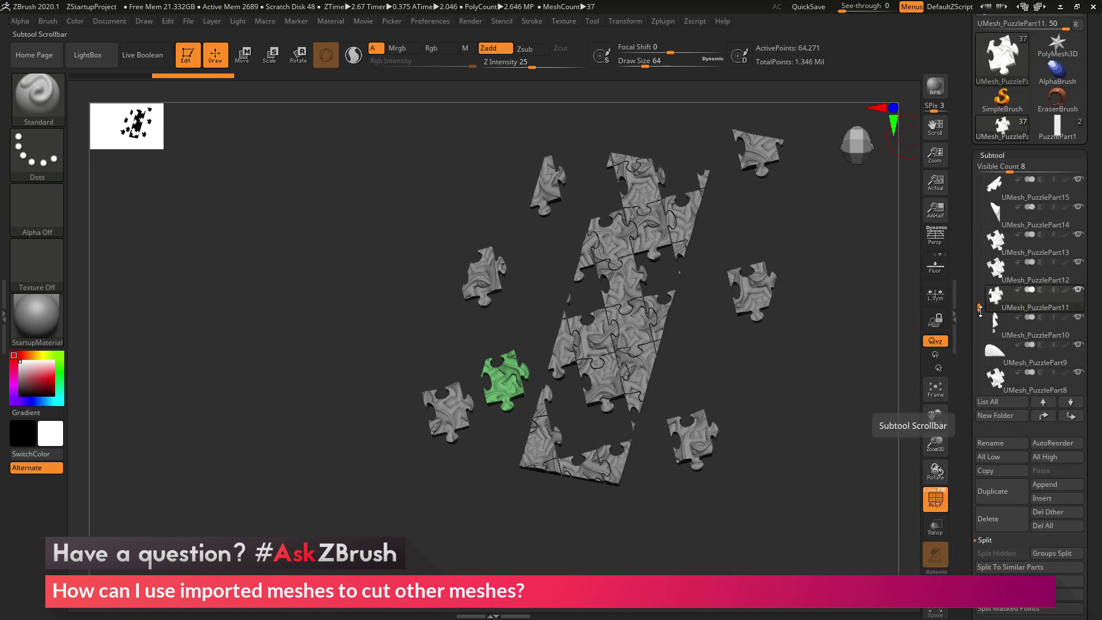
pyautogui.scroll(10, 980, 310)
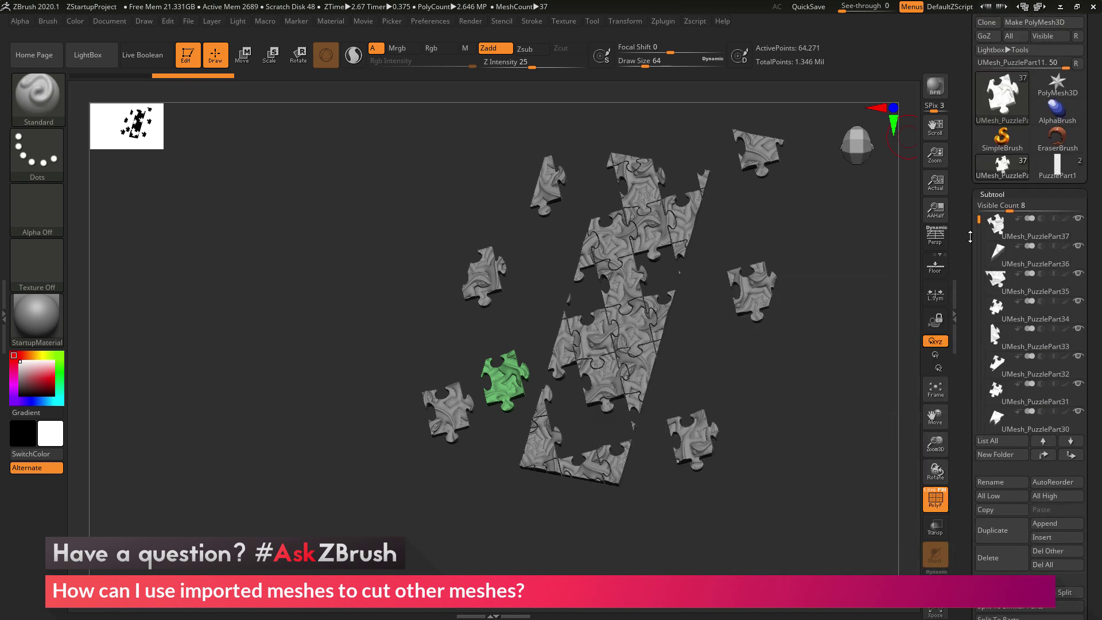
pyautogui.scroll(5, 971, 237)
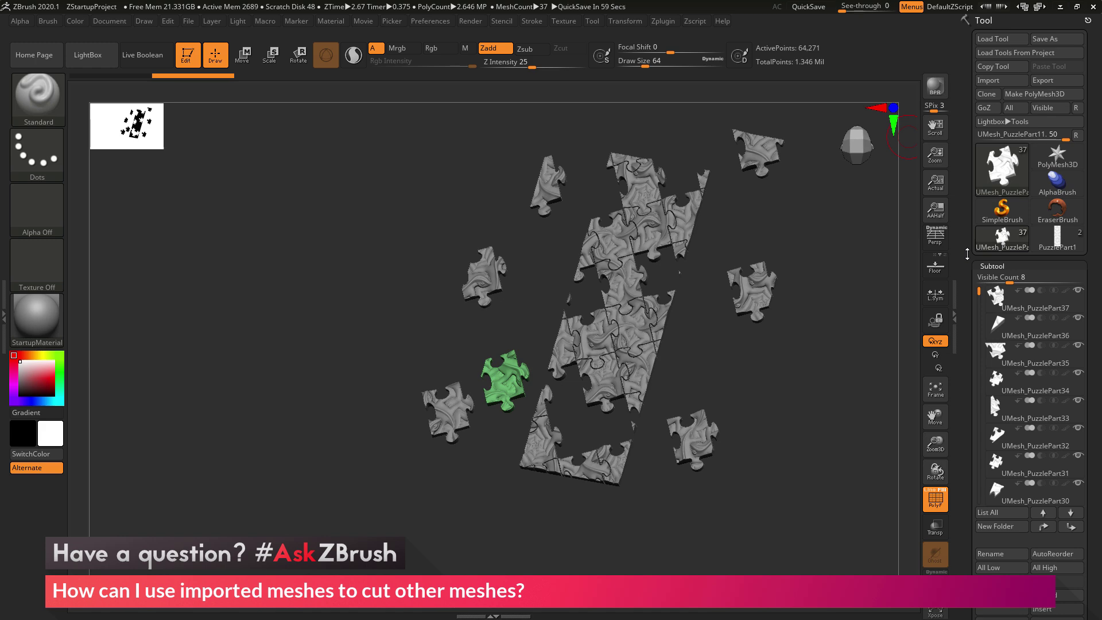
pyautogui.moveTo(838, 252)
pyautogui.mouseDown()
pyautogui.moveTo(792, 253)
pyautogui.moveTo(830, 248)
pyautogui.moveTo(856, 263)
pyautogui.moveTo(706, 274)
pyautogui.moveTo(754, 290)
pyautogui.moveTo(754, 271)
pyautogui.mouseUp()
# Step: Drag UMesh_PuzzlePart17 to the right, out of the panel, with the Move gizmo
pyautogui.keyDown('alt'); pyautogui.click(524, 367); pyautogui.keyUp('alt')
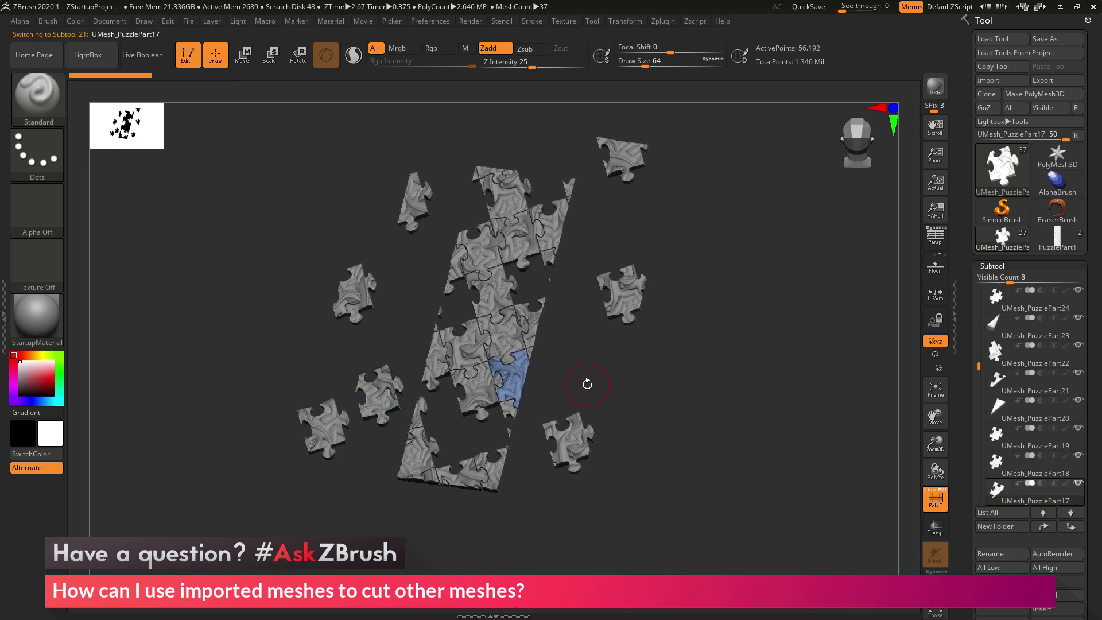
pyautogui.press('w')
pyautogui.moveTo(482, 333); pyautogui.dragTo(649, 348)
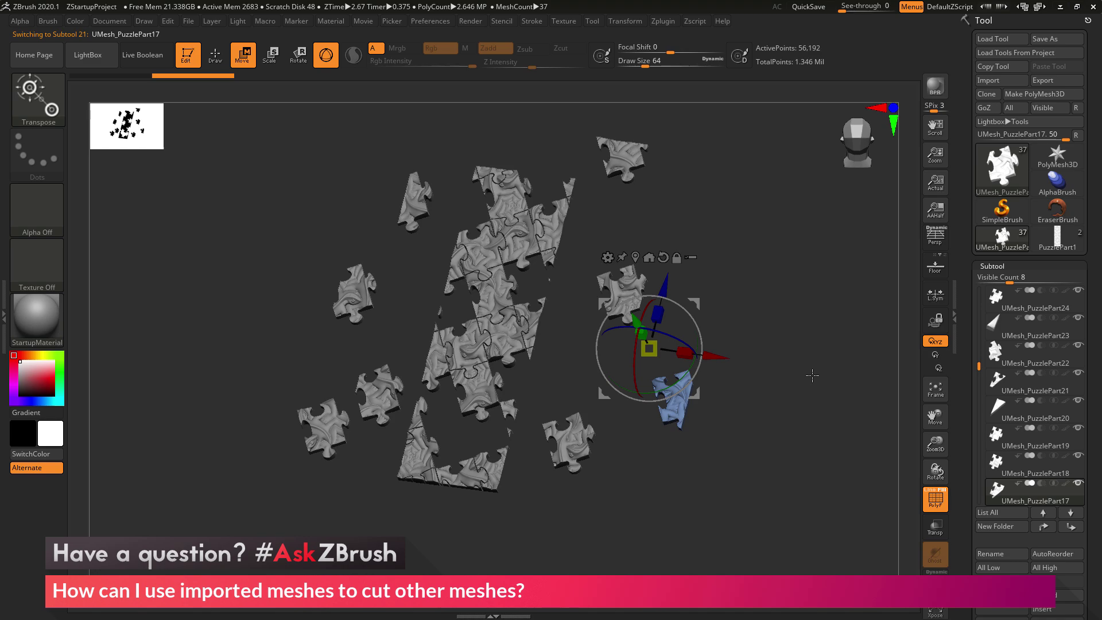
pyautogui.moveTo(813, 375); pyautogui.dragTo(829, 377)
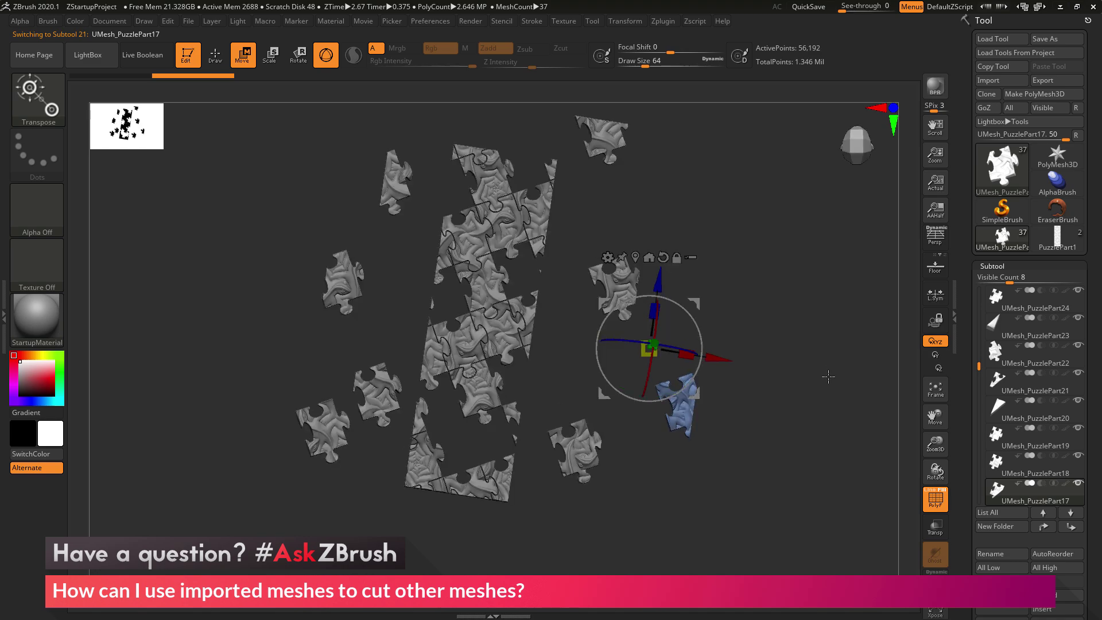